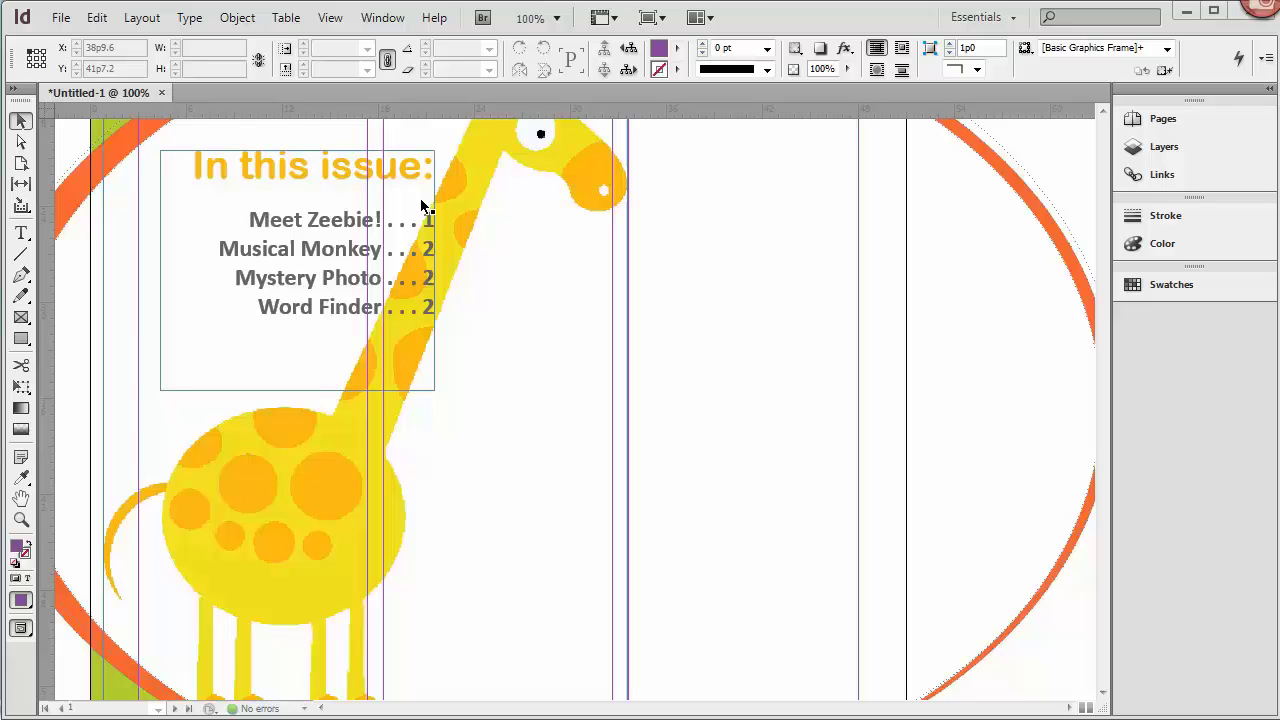
- Draw a purple 20p10.8 by 20p0 rectangle frame right of the In this issue list
click(22, 342)
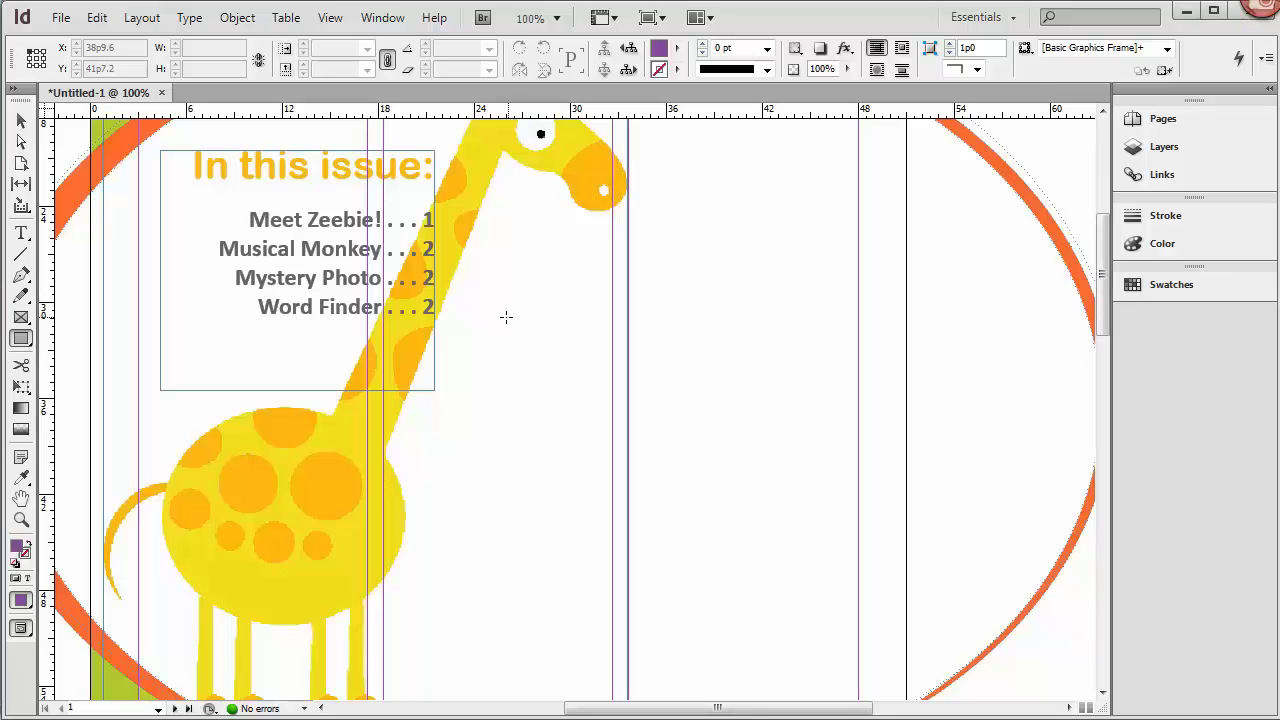
drag(507, 303, 843, 622)
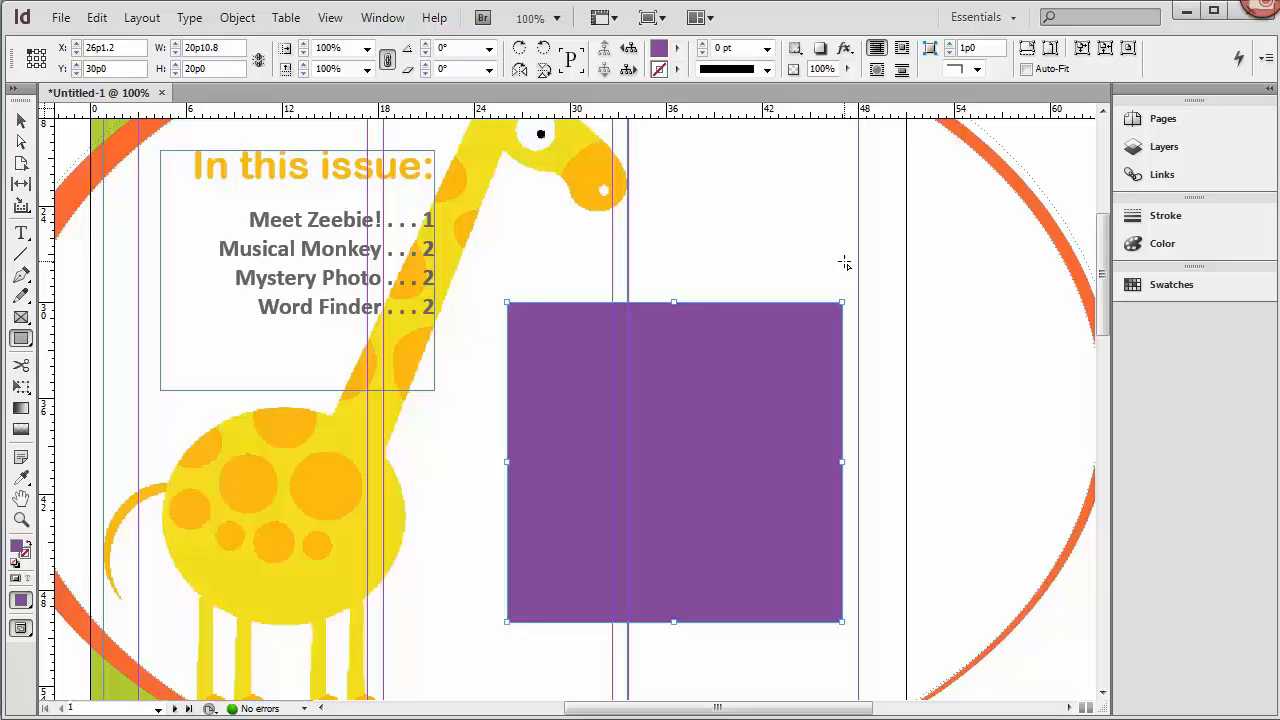
- Place the Zeebie.docx article into the purple rectangle frame
click(58, 19)
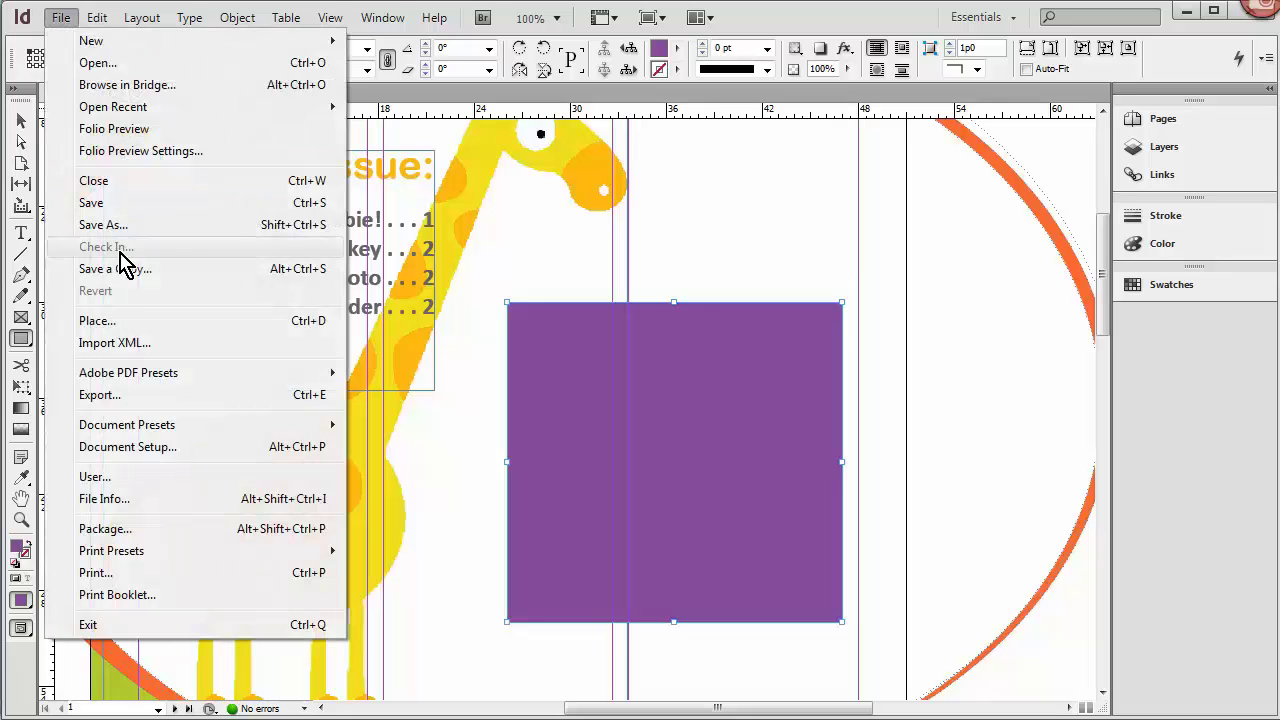
click(100, 320)
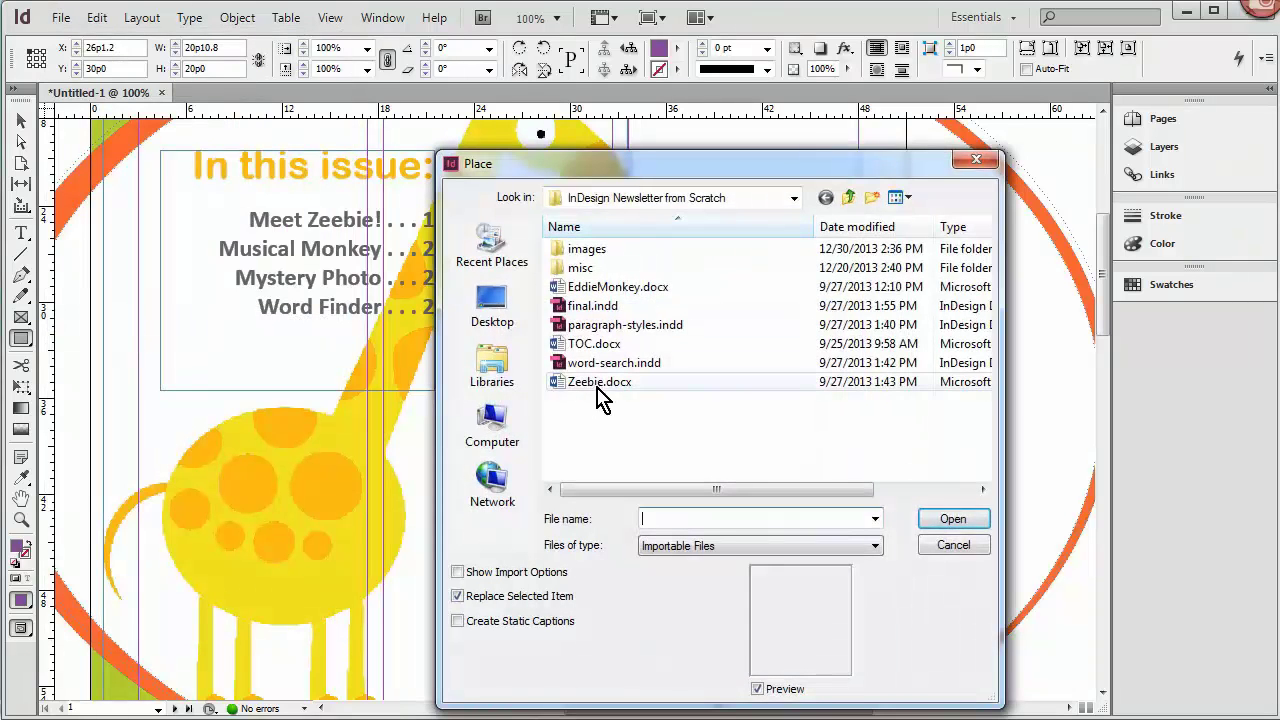
click(600, 390)
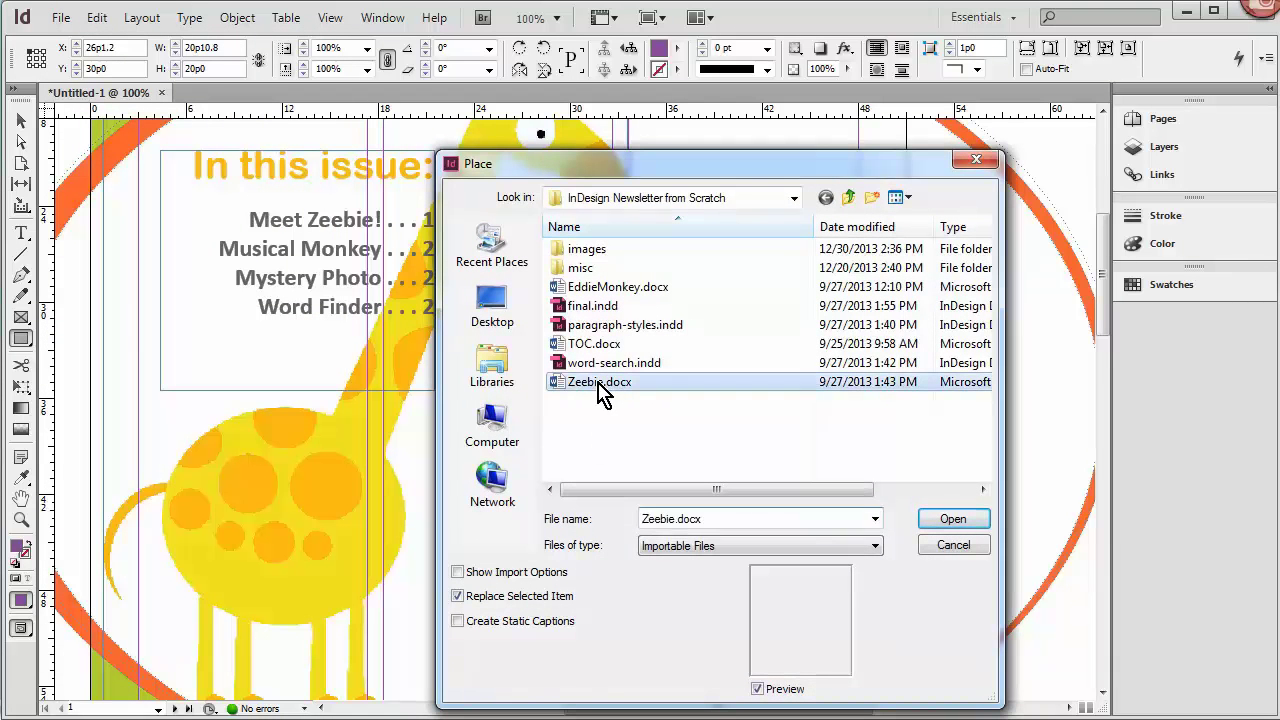
click(958, 522)
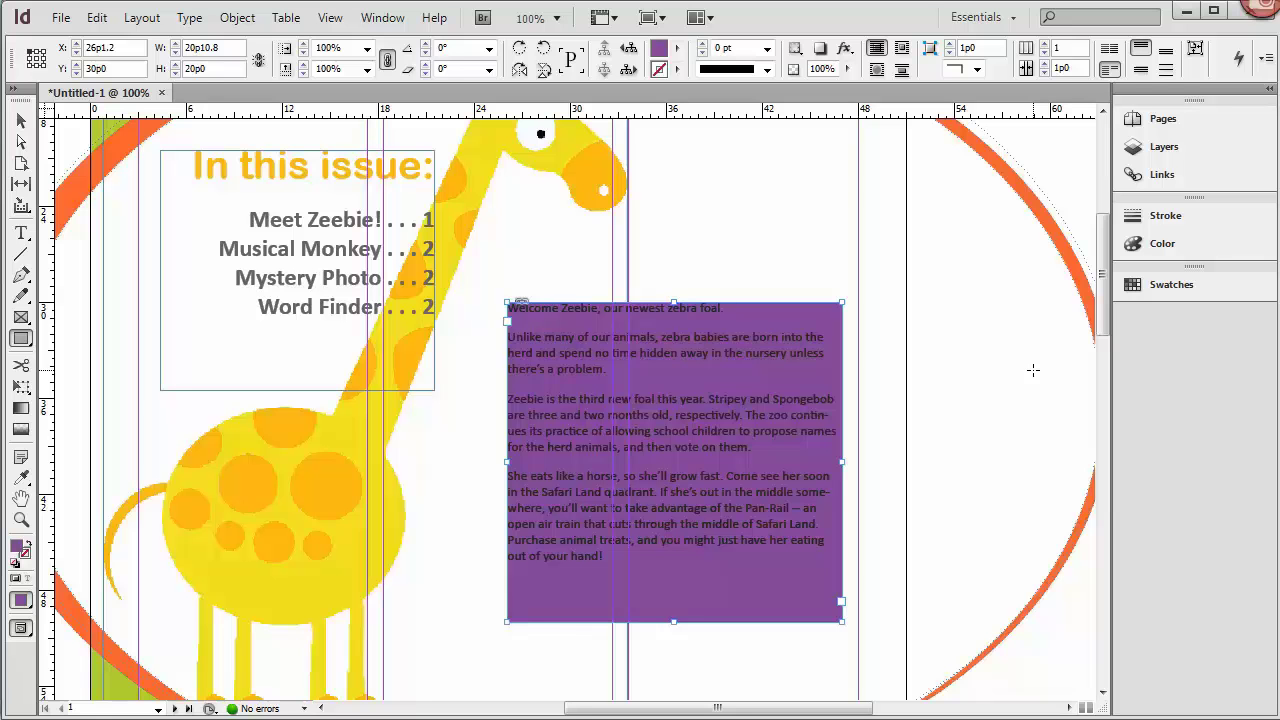
- Select all the Zeebie article text and colour it with the Paper swatch
key(v)
key(ctrl+shift+a)
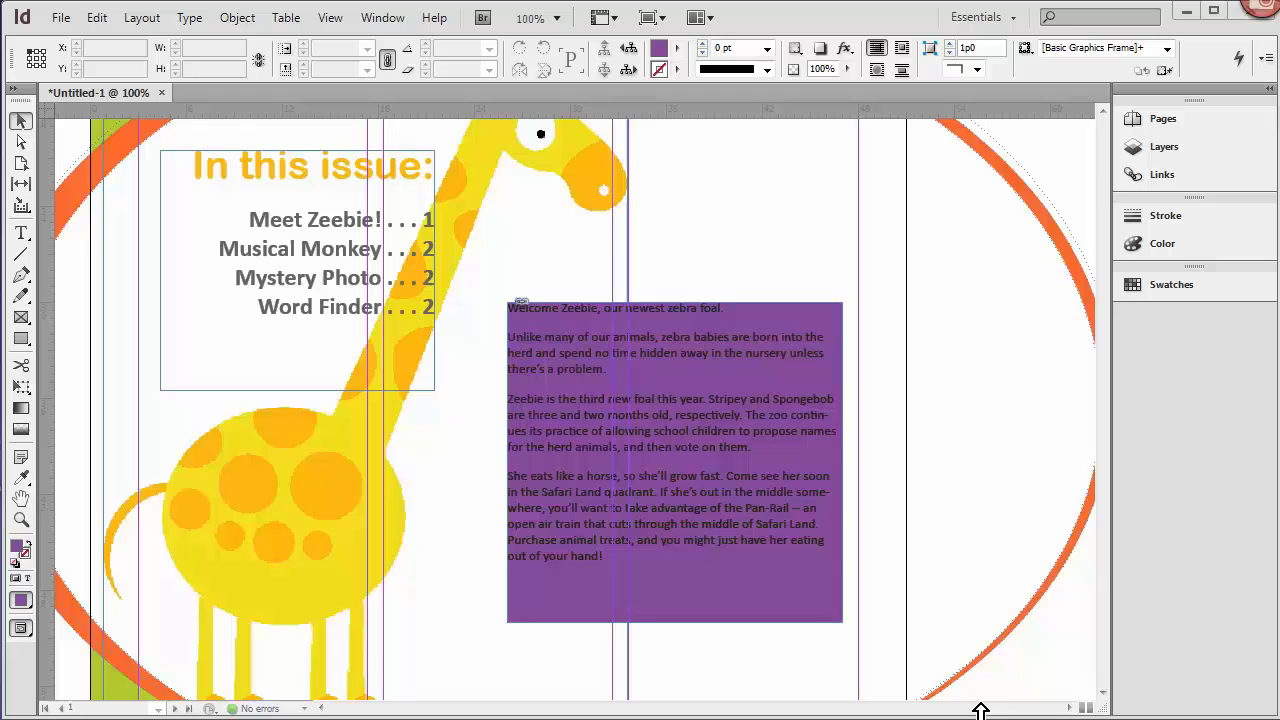
double_click(578, 555)
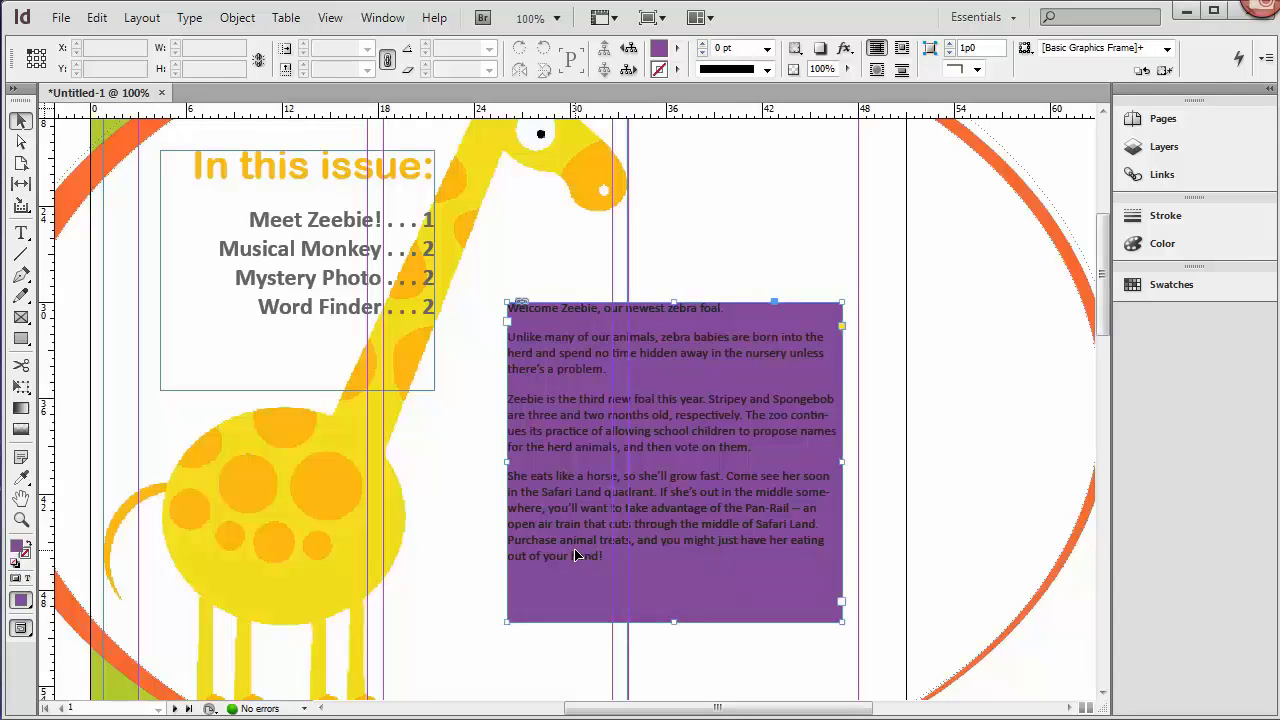
key(ctrl+a)
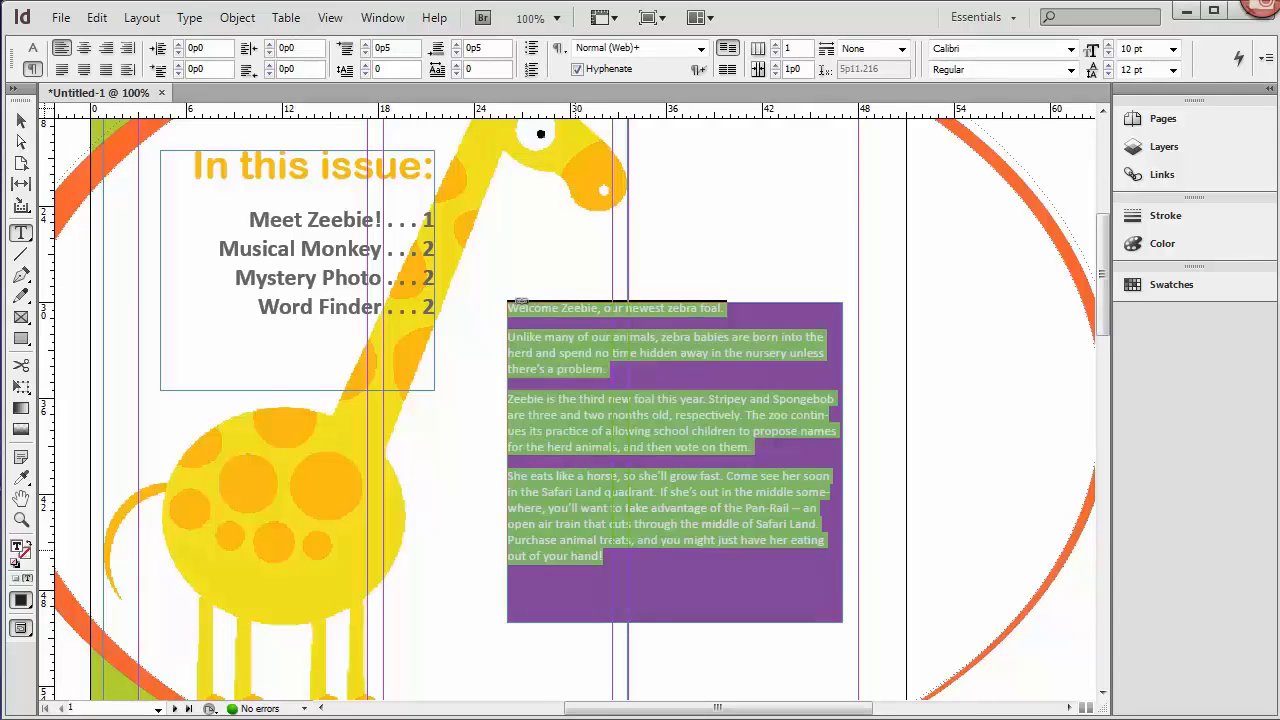
click(1170, 286)
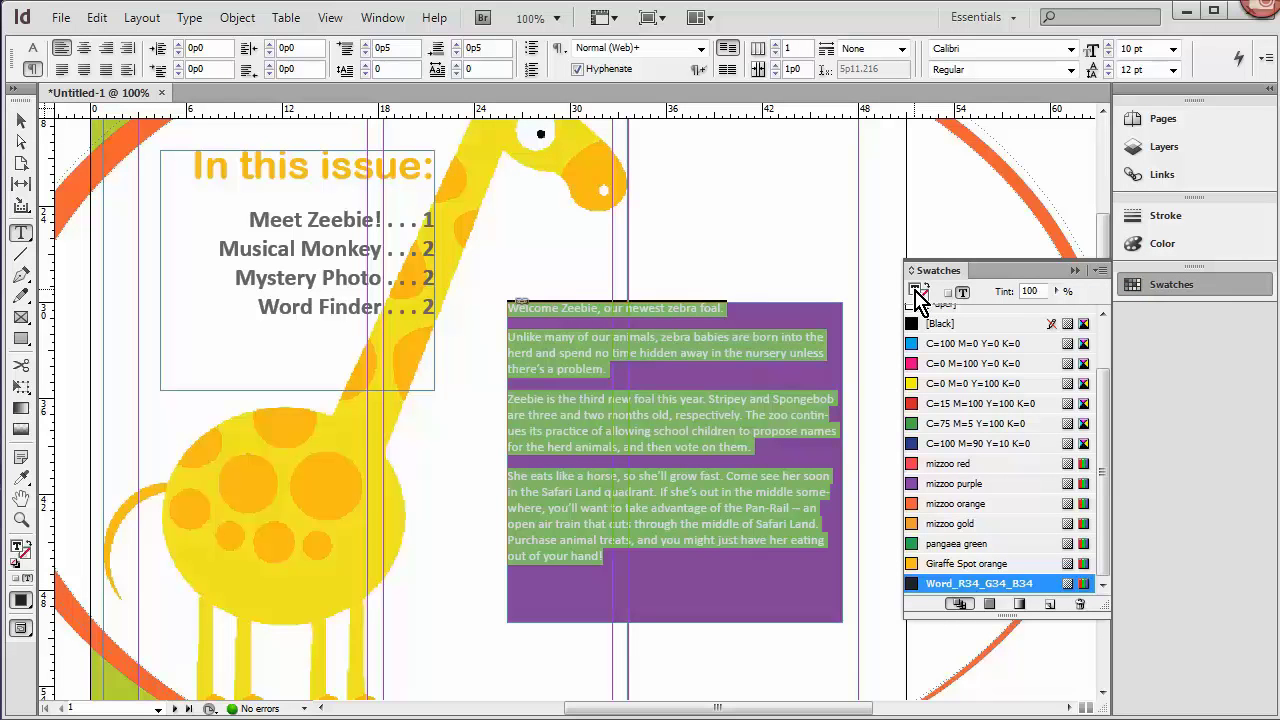
drag(1103, 474, 1000, 377)
click(943, 356)
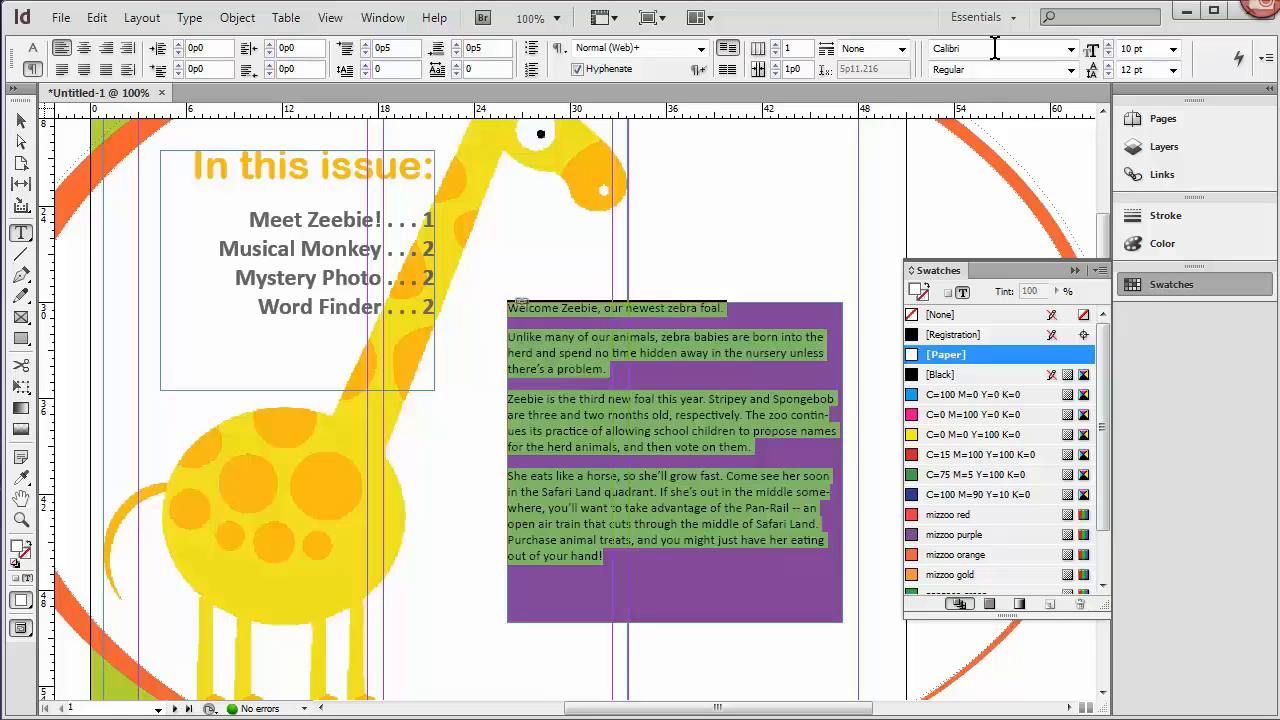
- Set the article text to 14 pt Bold and leave text editing
click(1173, 50)
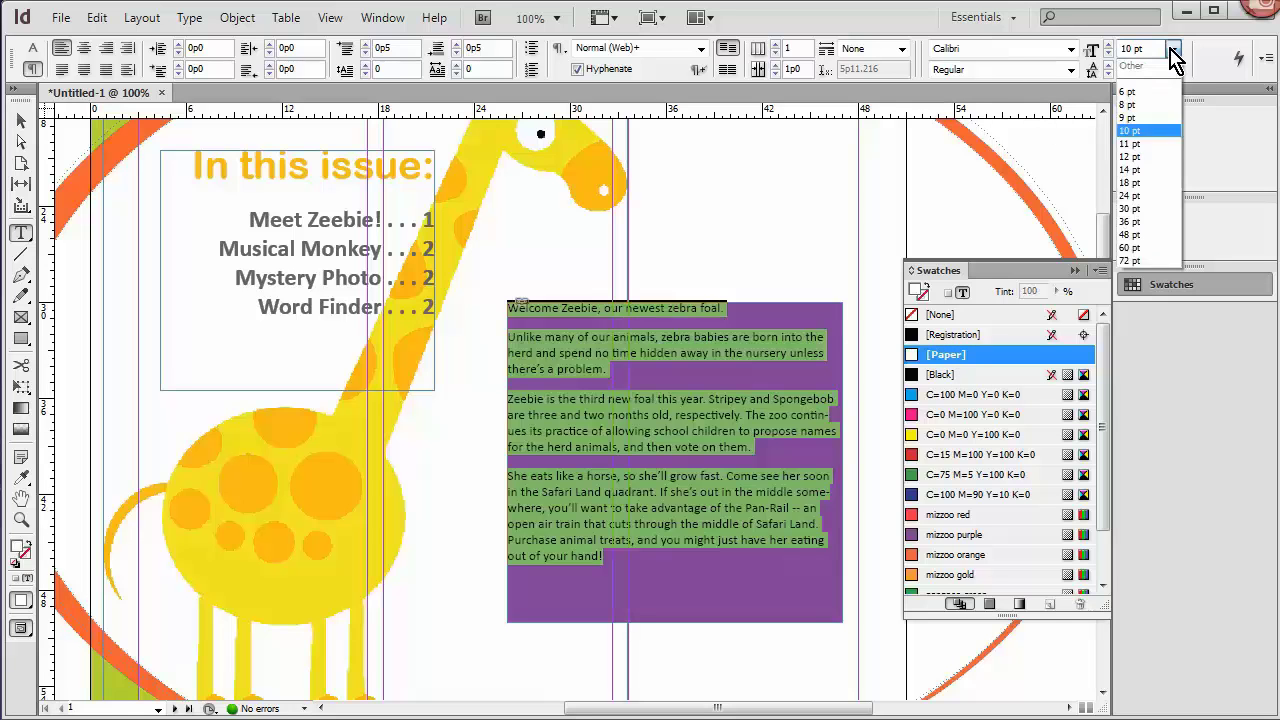
click(1128, 172)
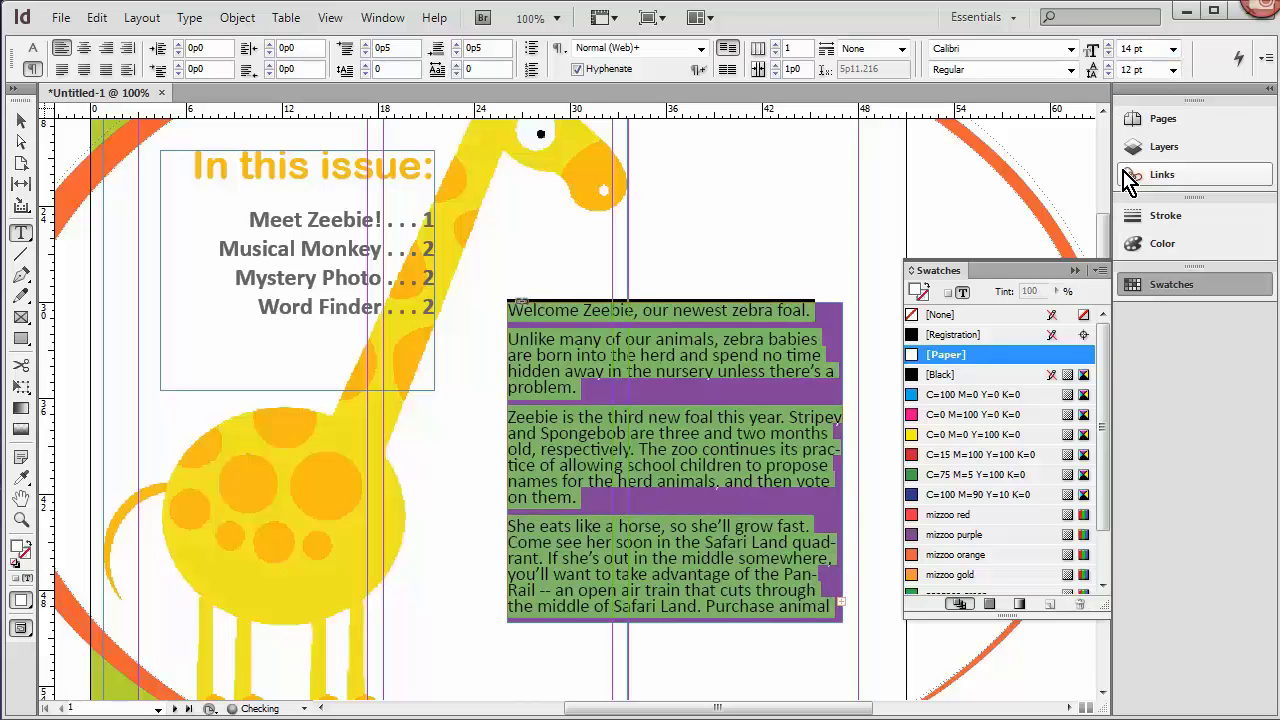
click(1071, 70)
click(987, 168)
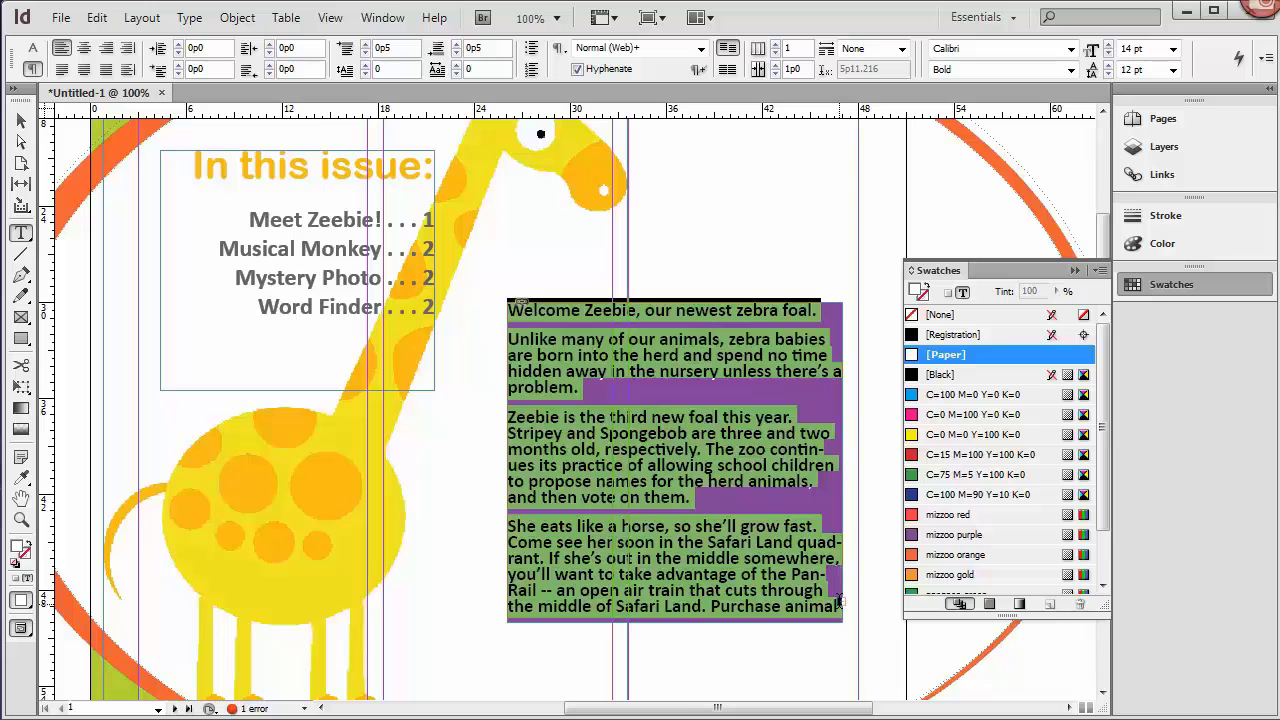
click(20, 120)
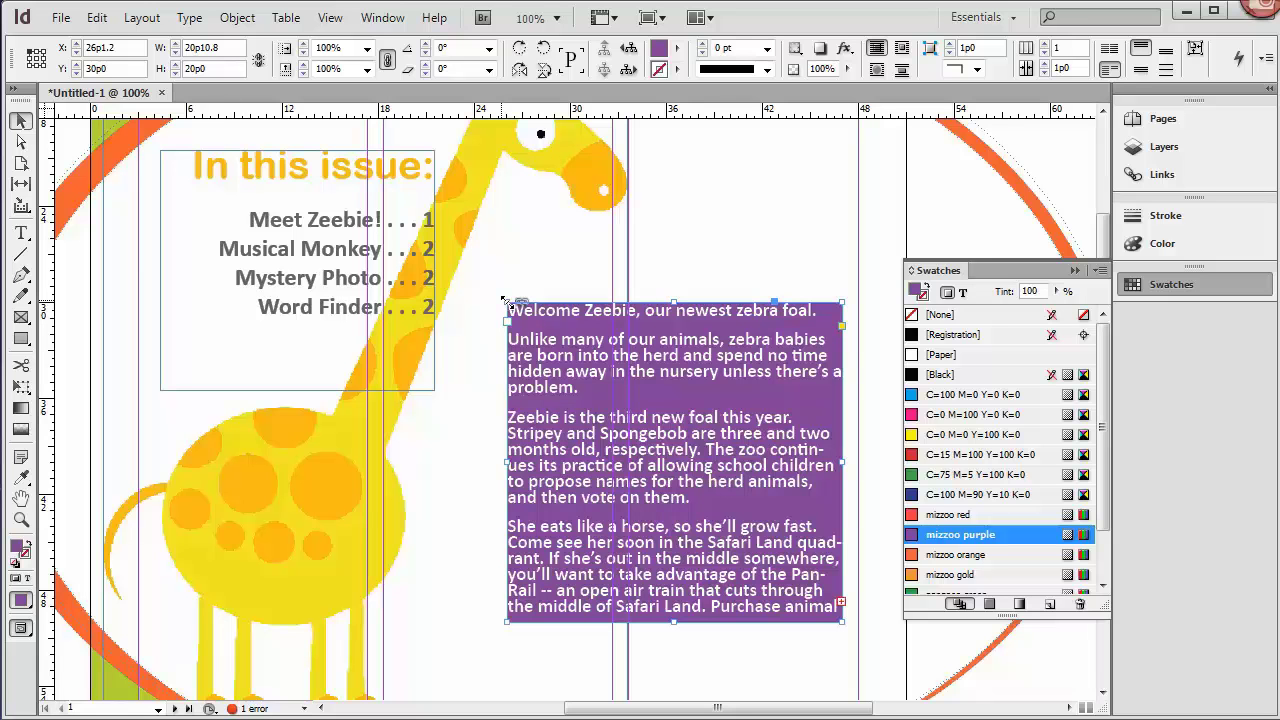
- Enlarge the purple frame up and left, then move it down to X 23p9.6, Y 32p1.2
drag(506, 302, 455, 270)
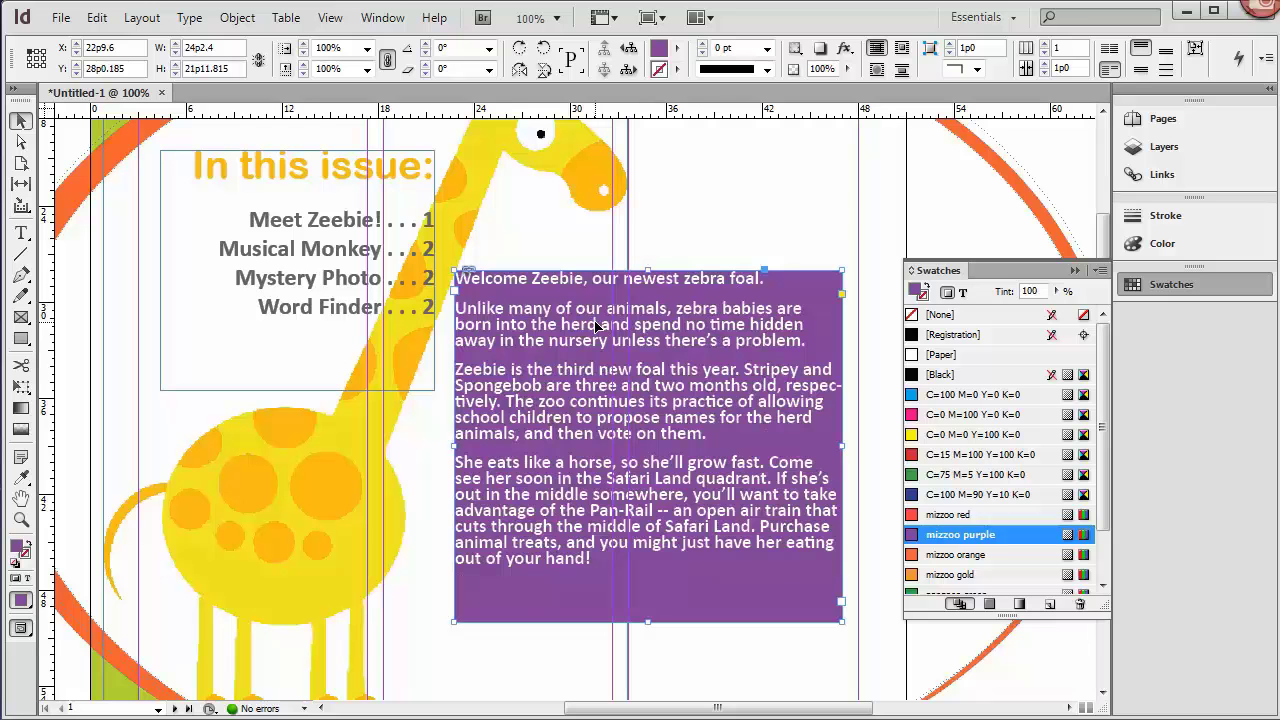
drag(678, 505, 694, 571)
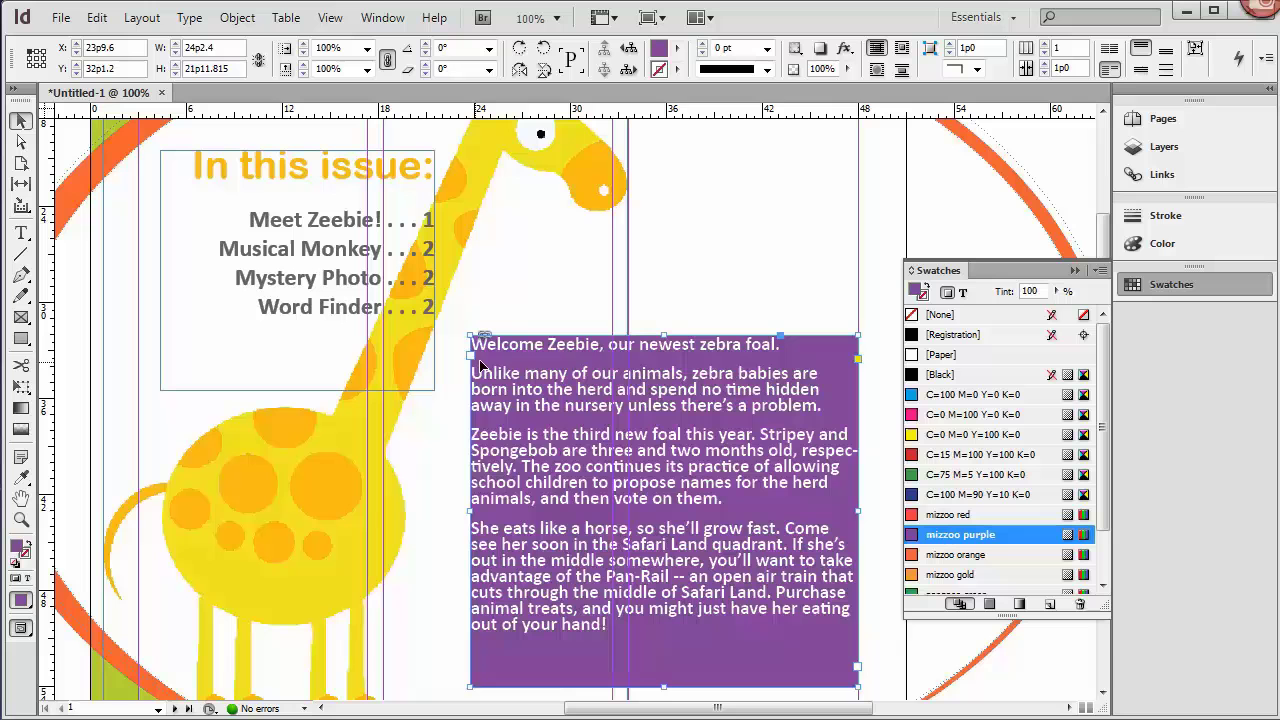
- In Text Frame Options, set a linked 1p0 inset on all sides of the purple frame
right_click(548, 398)
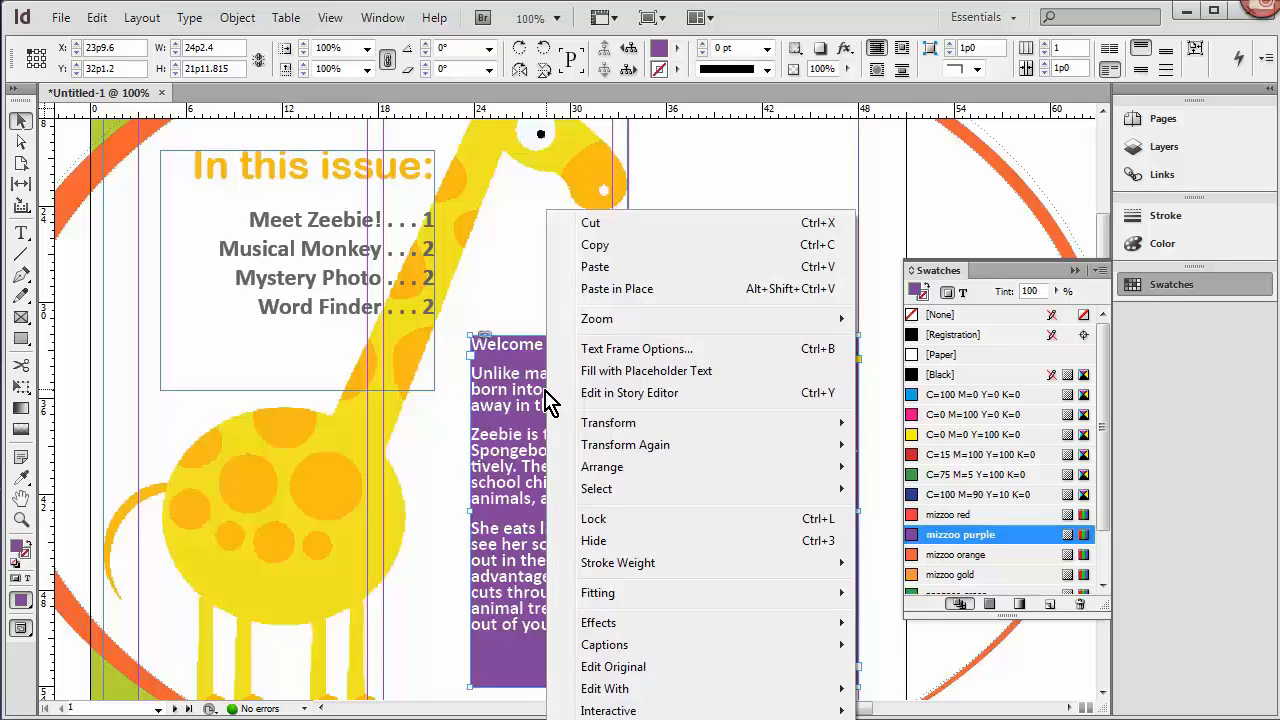
click(632, 352)
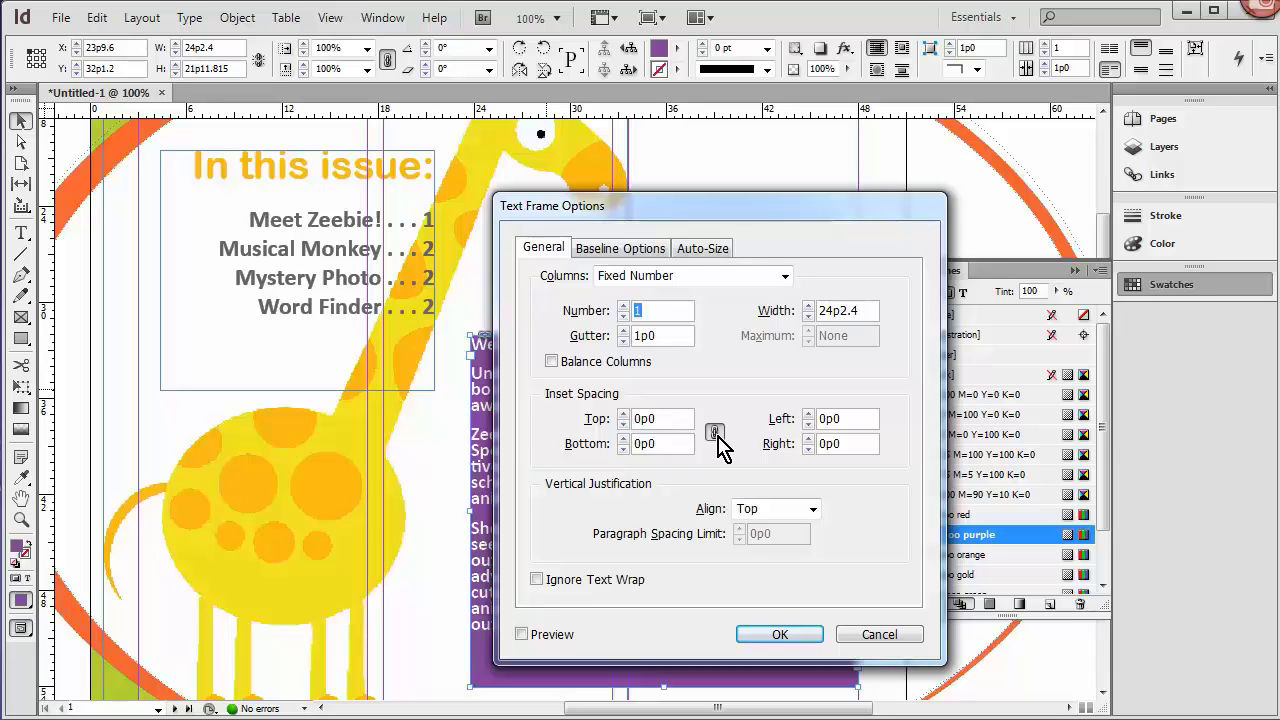
click(639, 423)
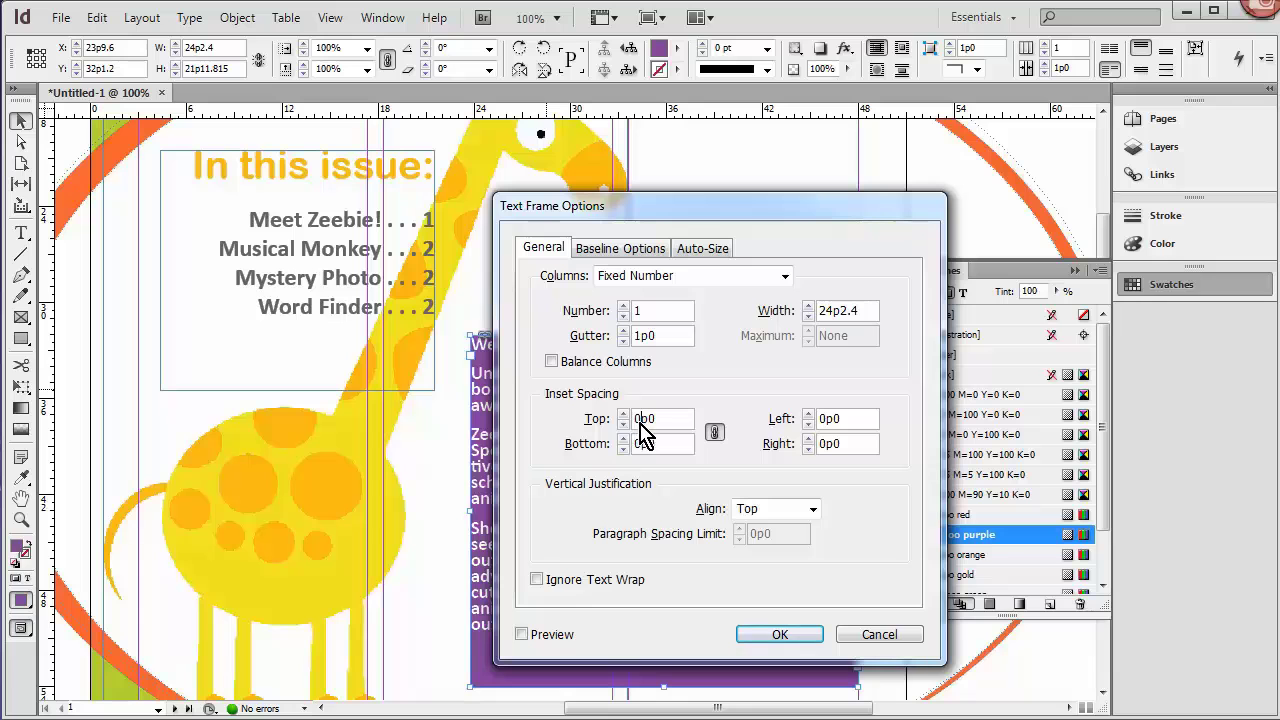
drag(640, 422, 633, 422)
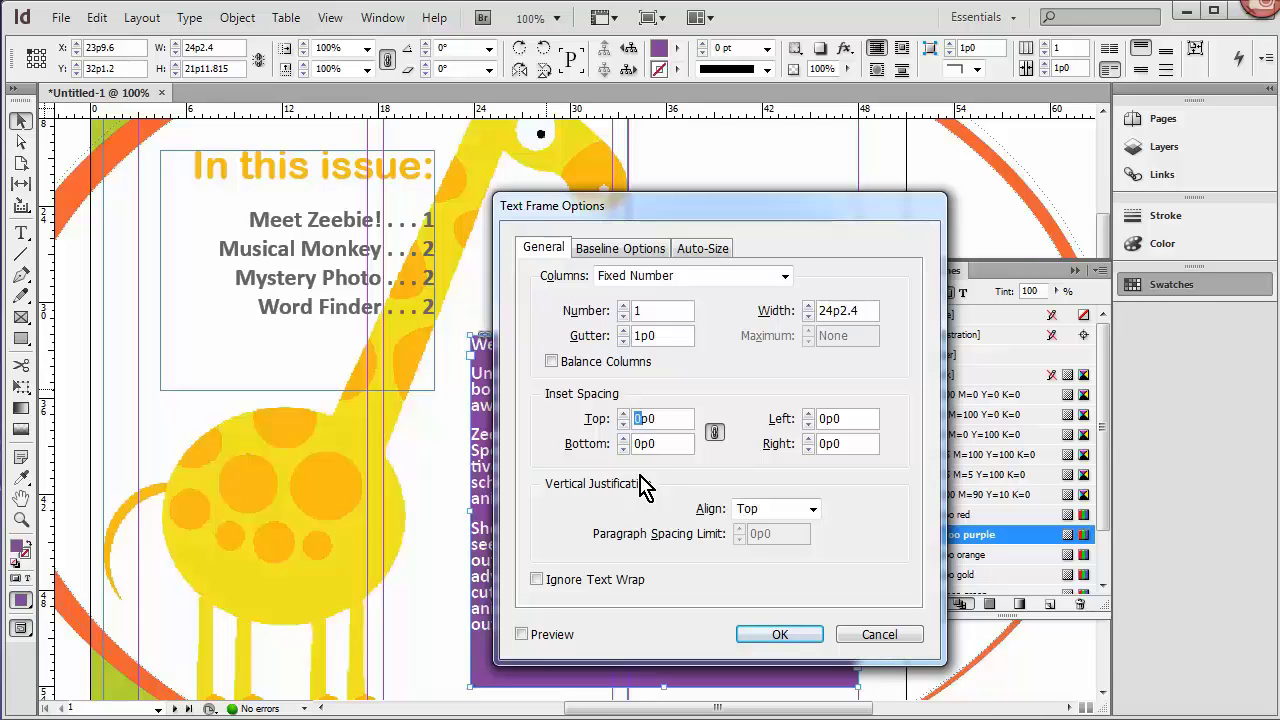
text(41)
key(BackSpace)
key(BackSpace)
text(1)
click(710, 436)
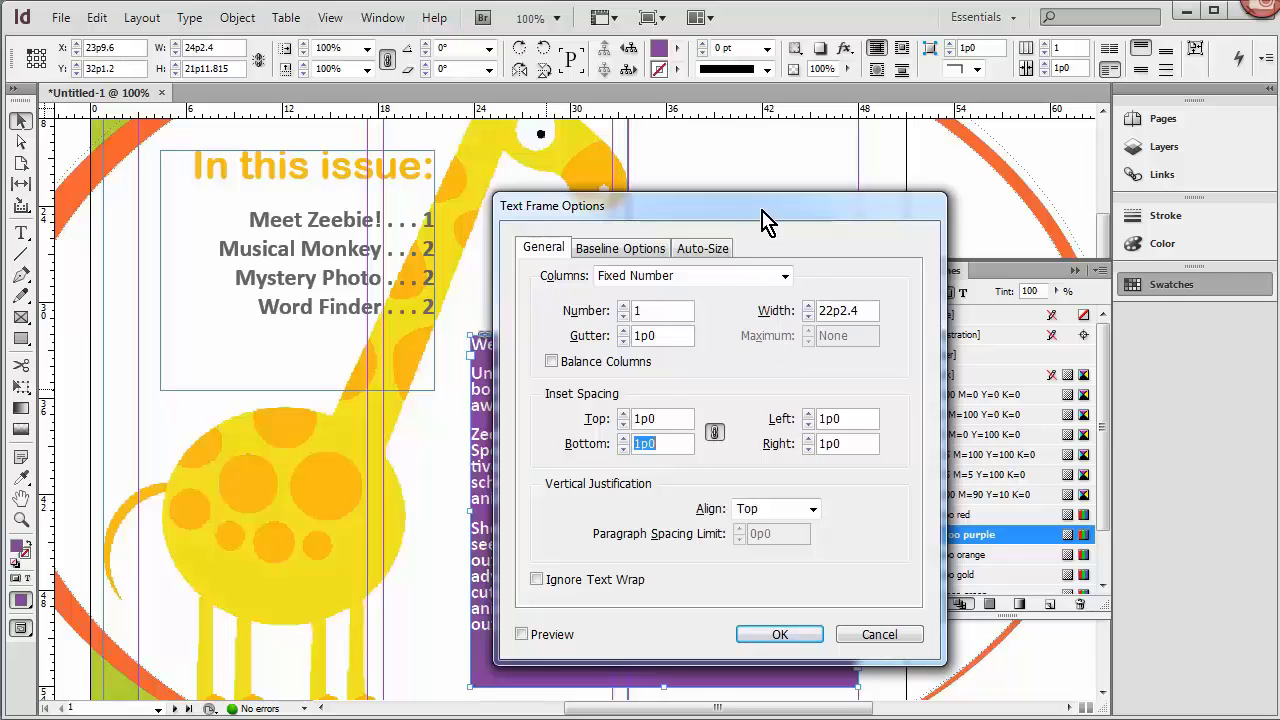
drag(765, 216, 1004, 165)
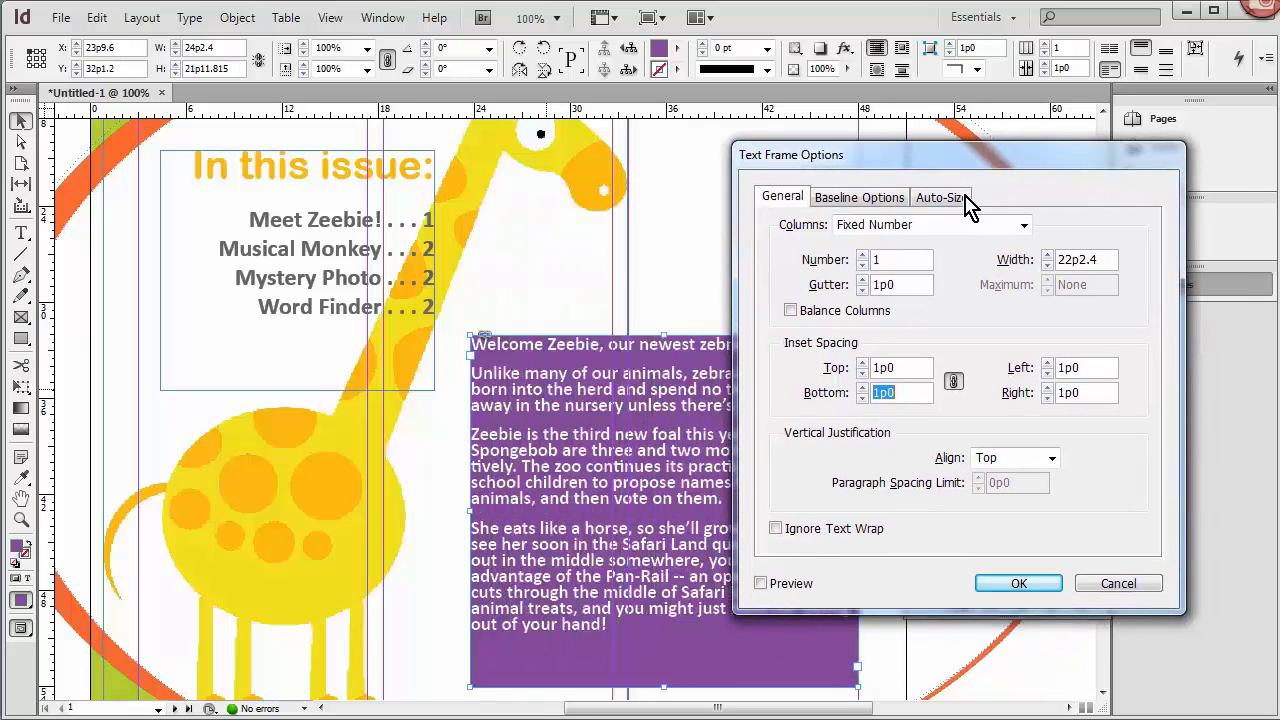
click(761, 584)
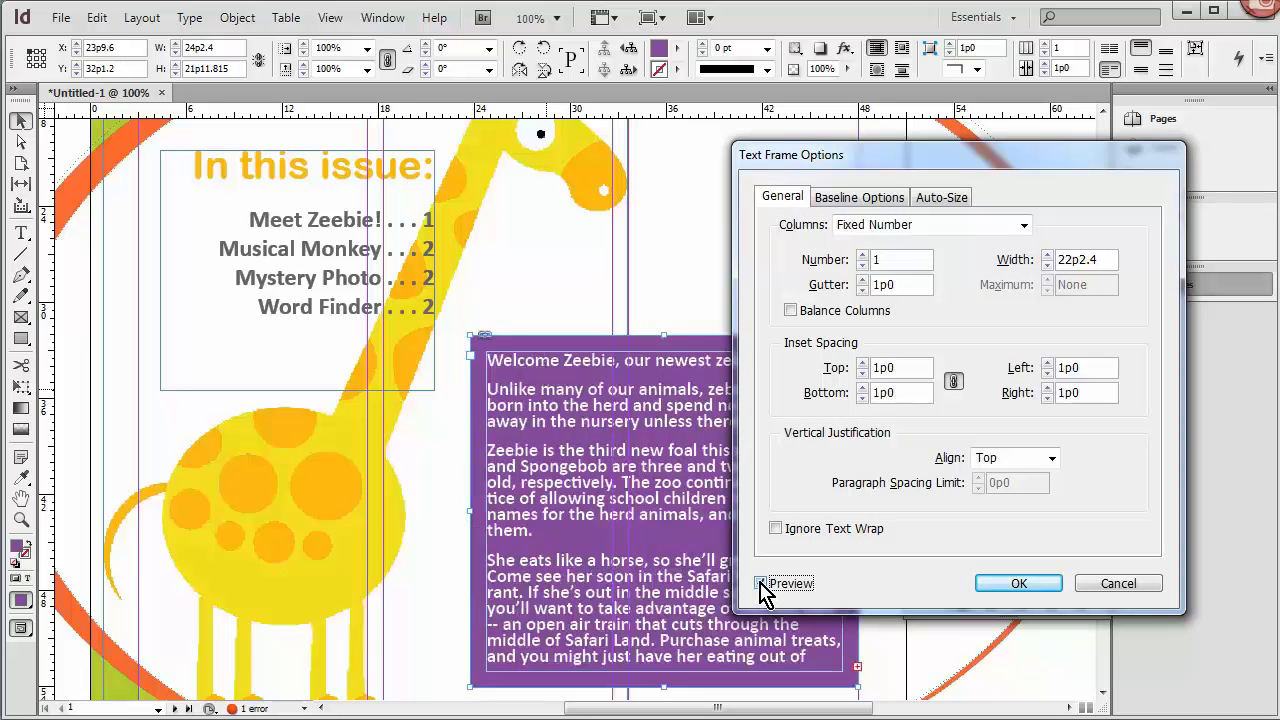
click(1019, 586)
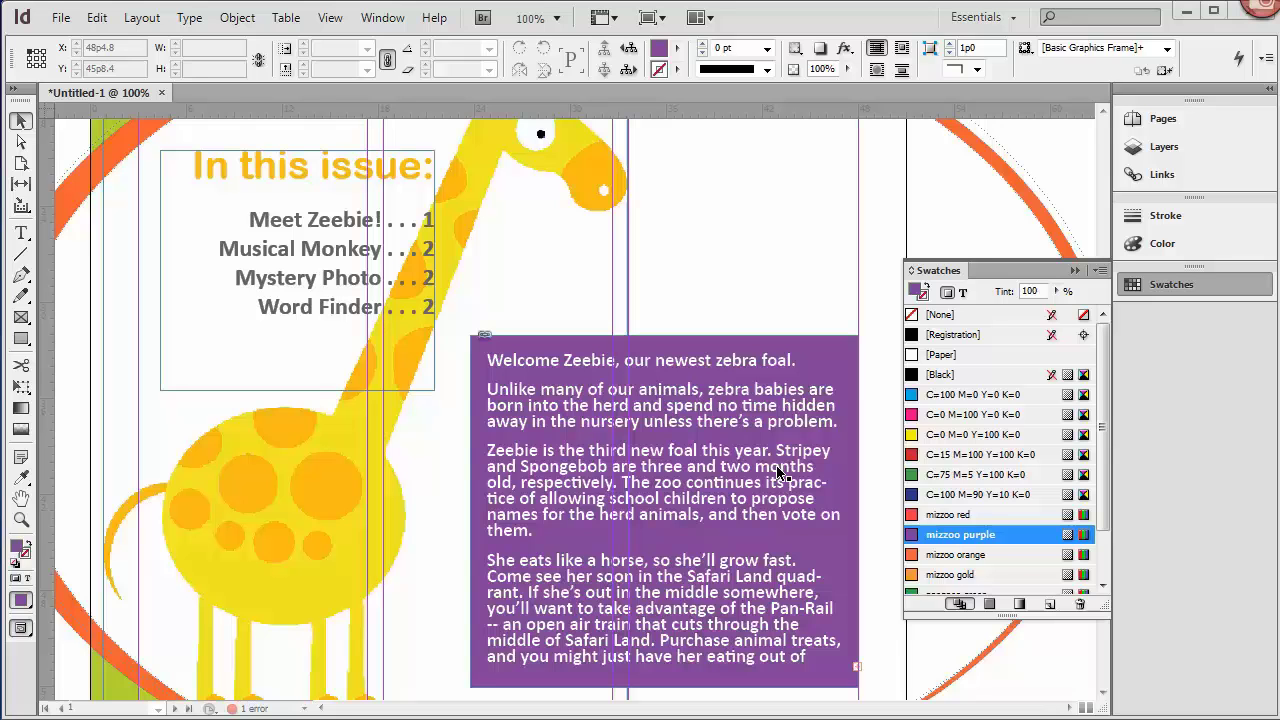
- Apply the Rounded corner shape to the purple Zeebie frame and deselect it
click(737, 424)
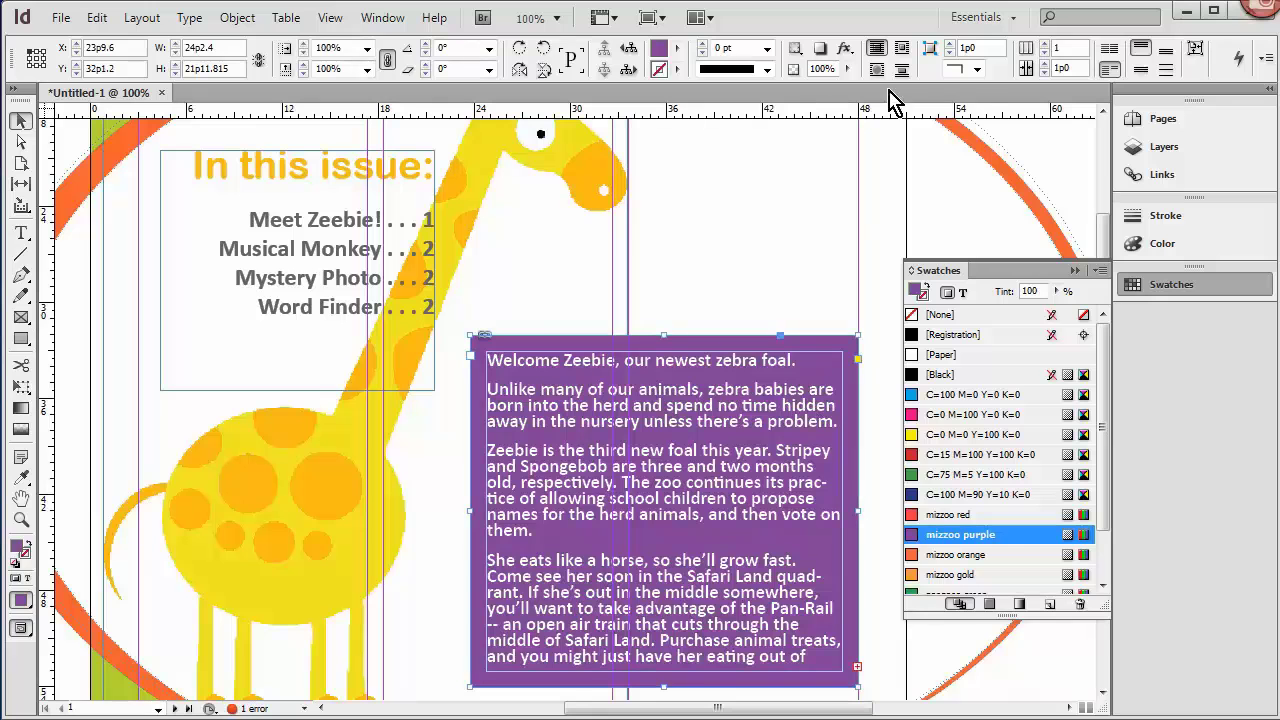
click(974, 73)
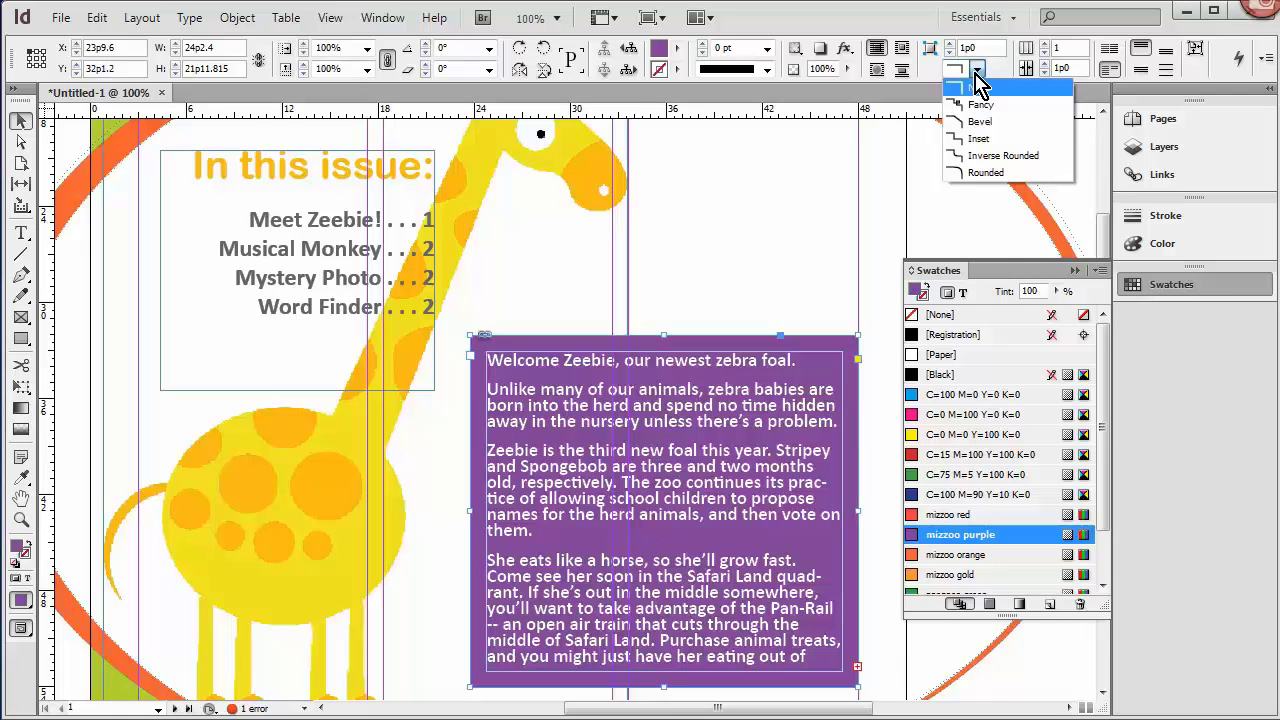
click(980, 174)
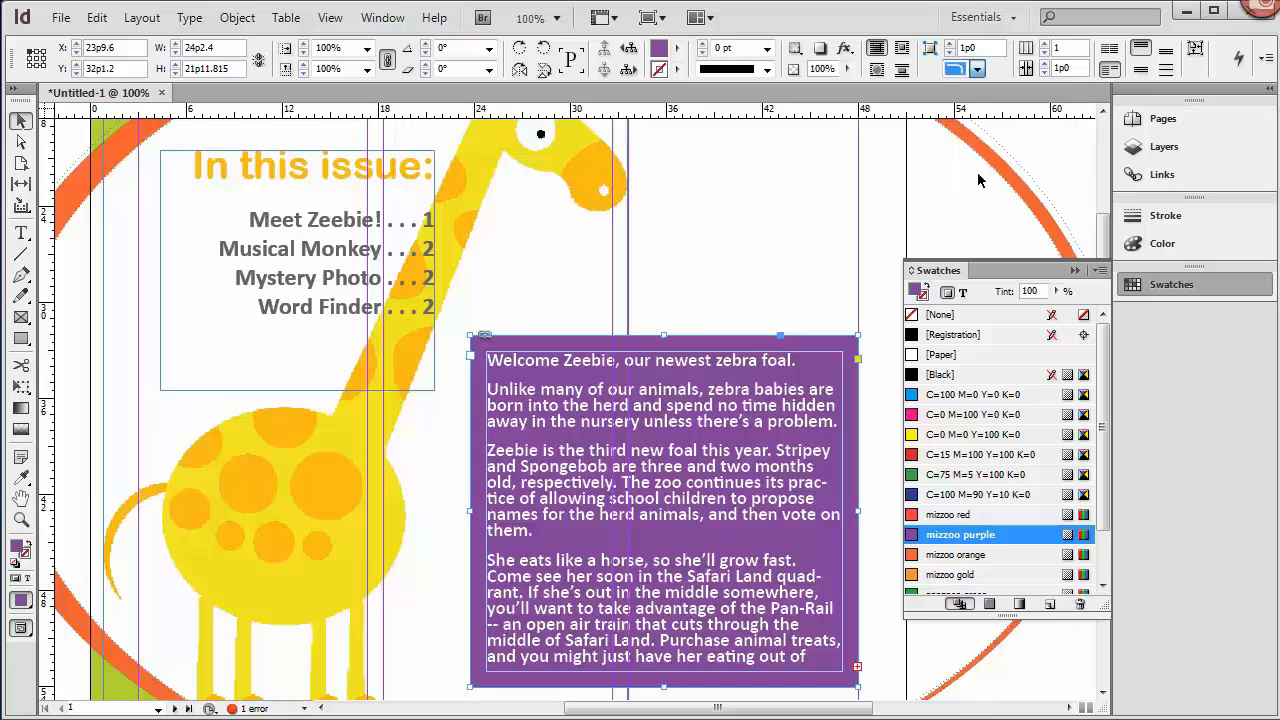
click(1058, 150)
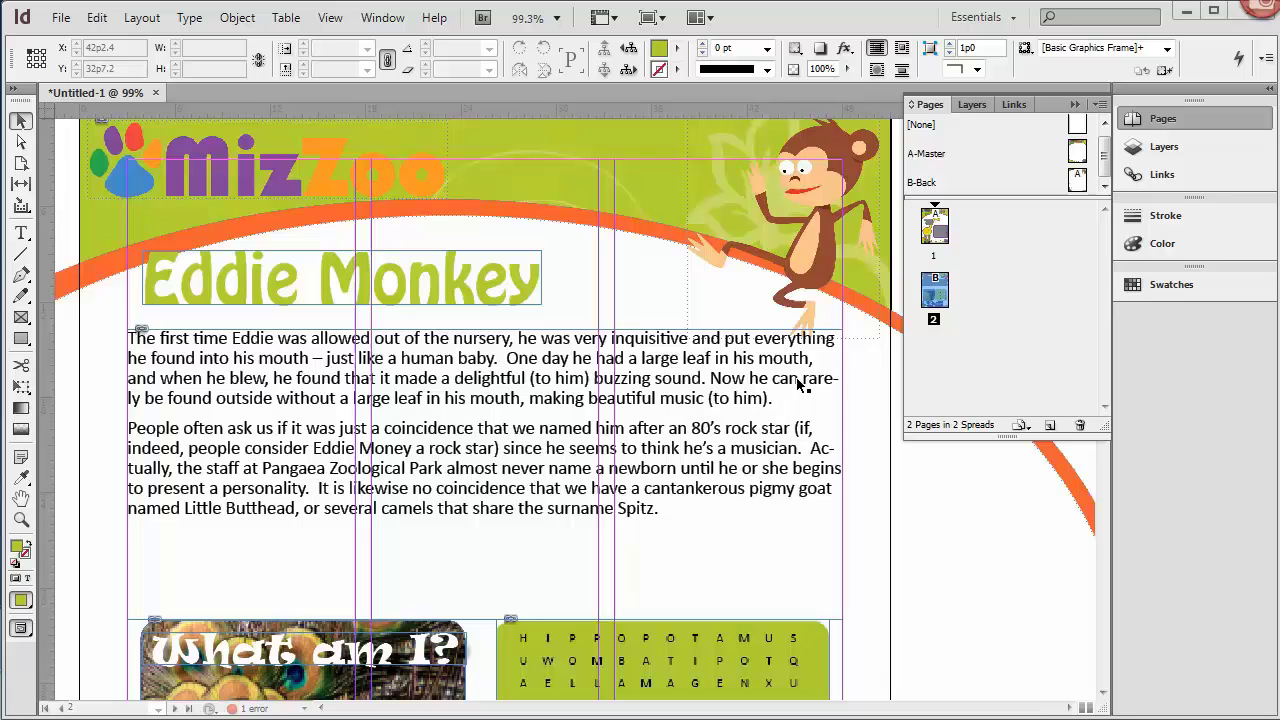
- Set the Eddie Monkey article frame to 3 columns in Text Frame Options
right_click(408, 380)
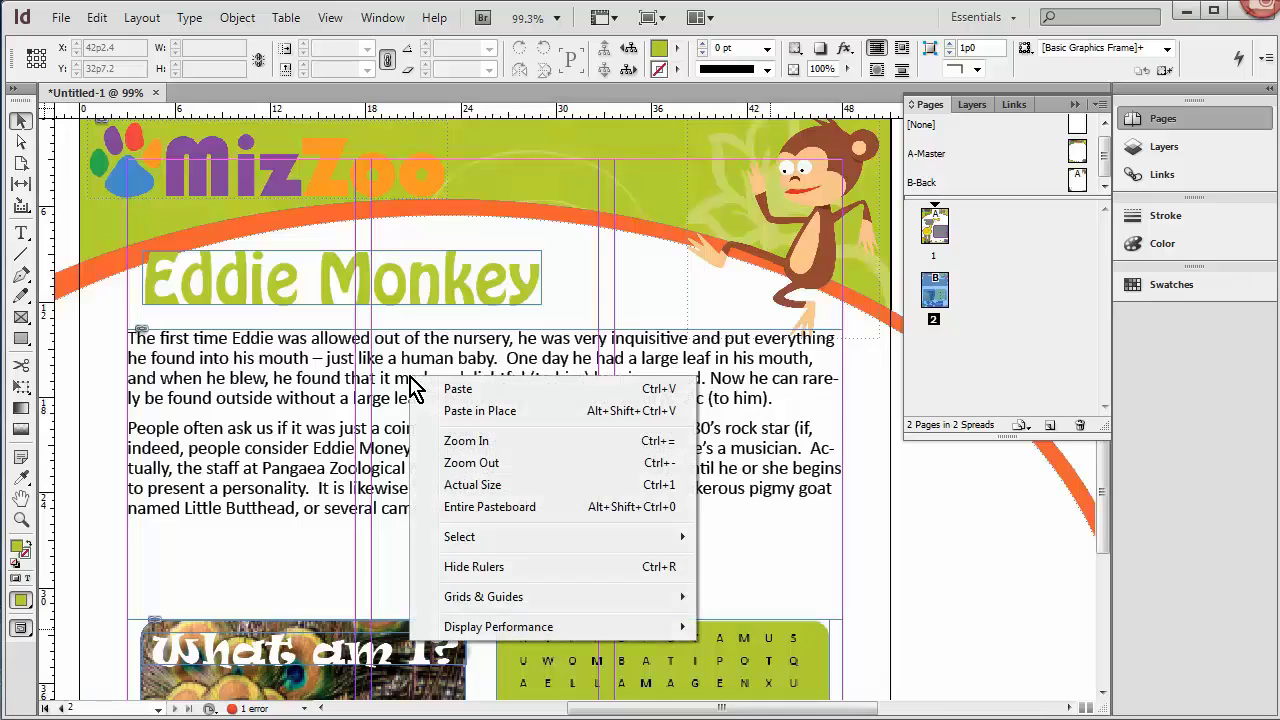
click(280, 382)
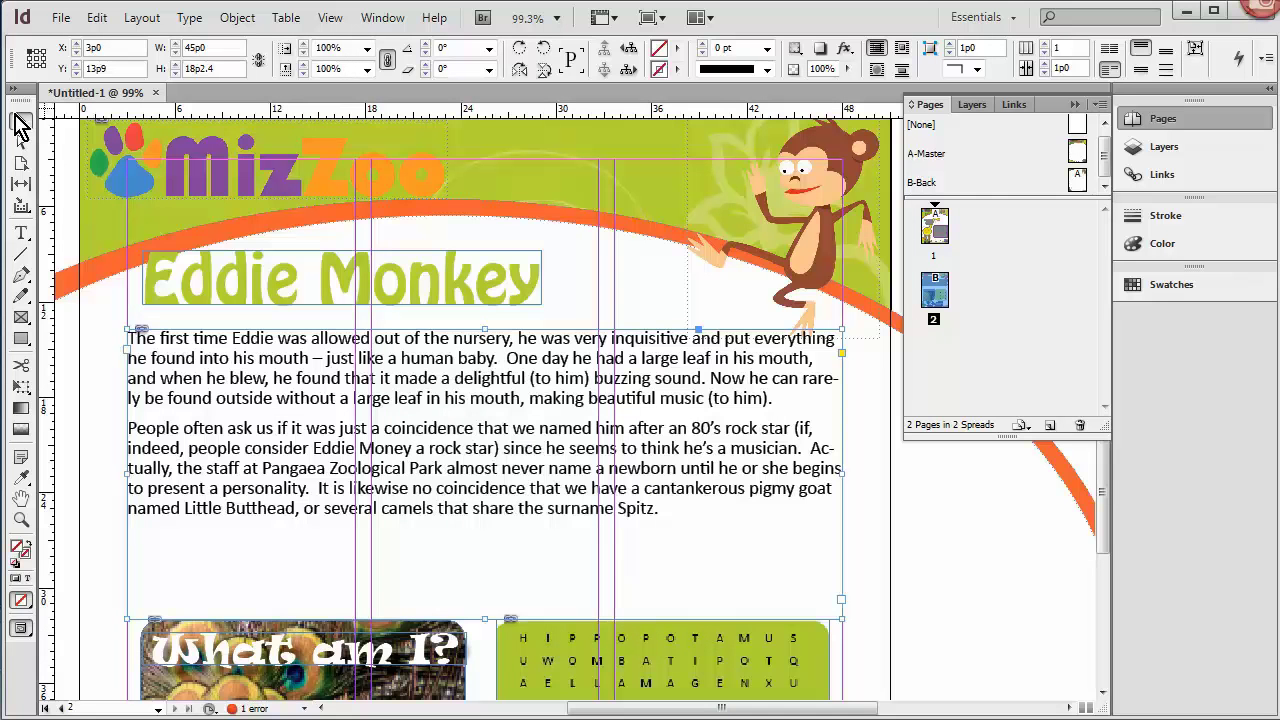
right_click(437, 390)
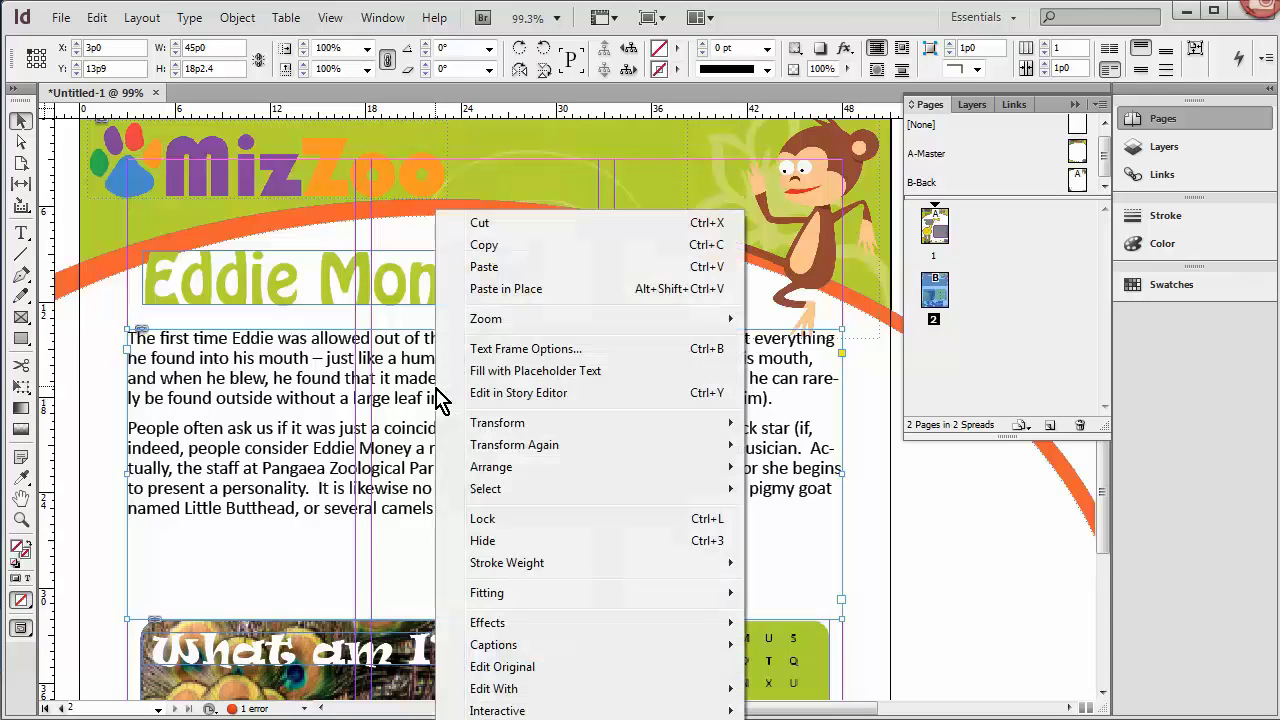
click(555, 349)
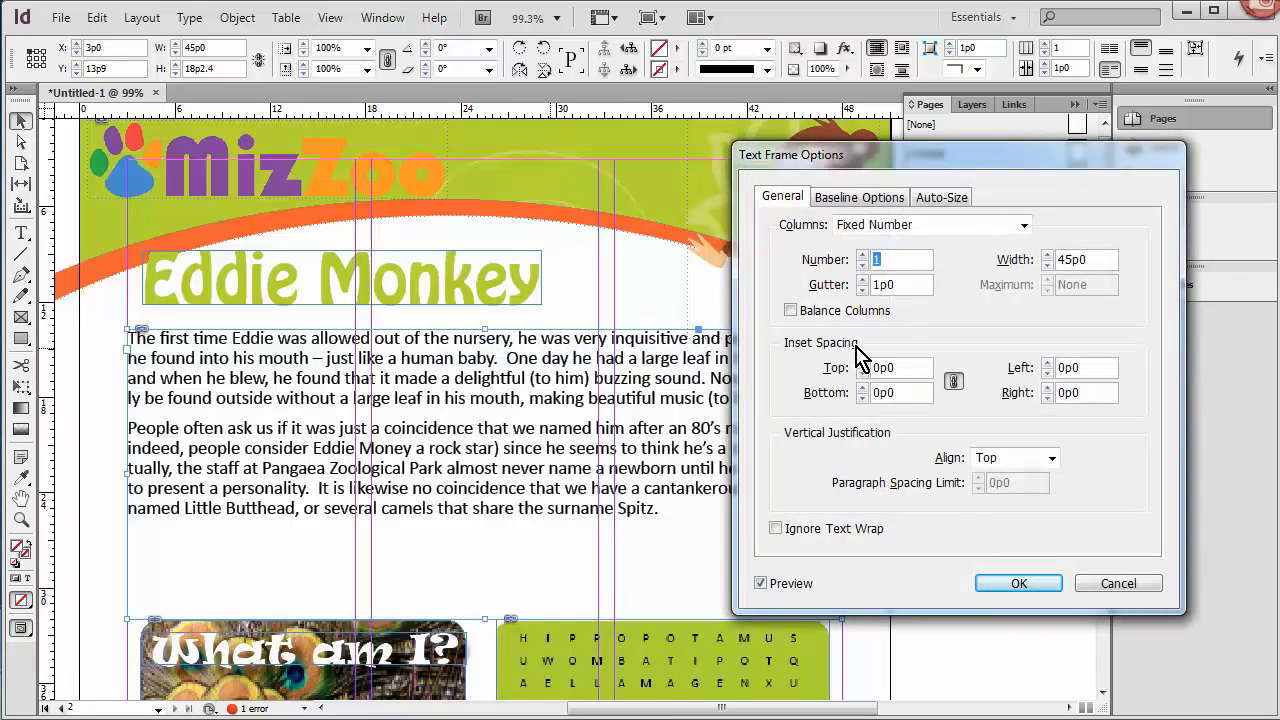
click(862, 255)
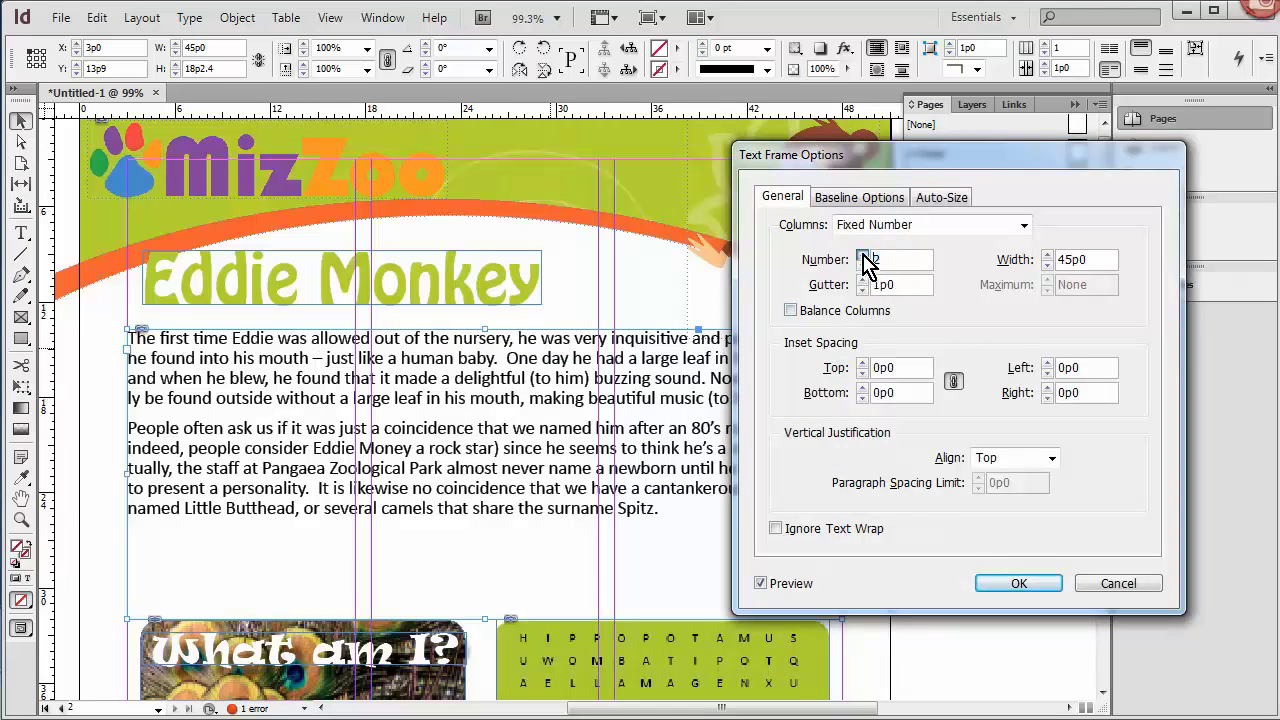
click(862, 255)
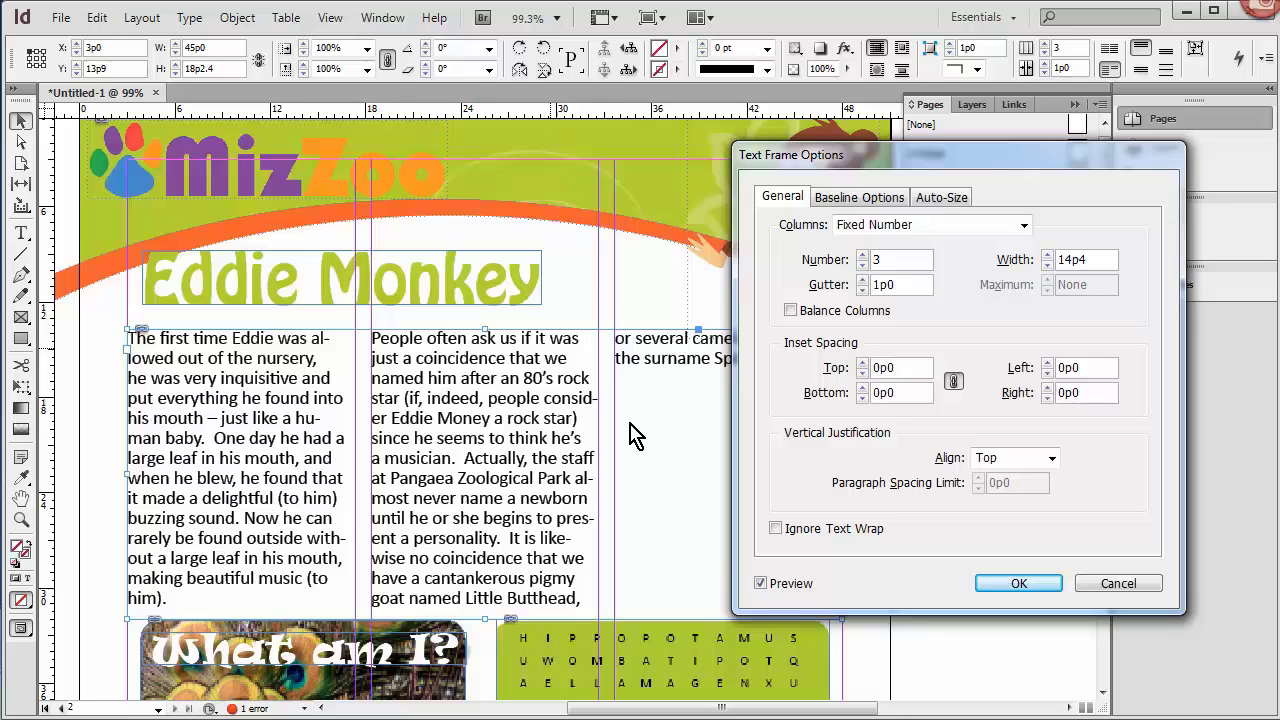
click(1018, 583)
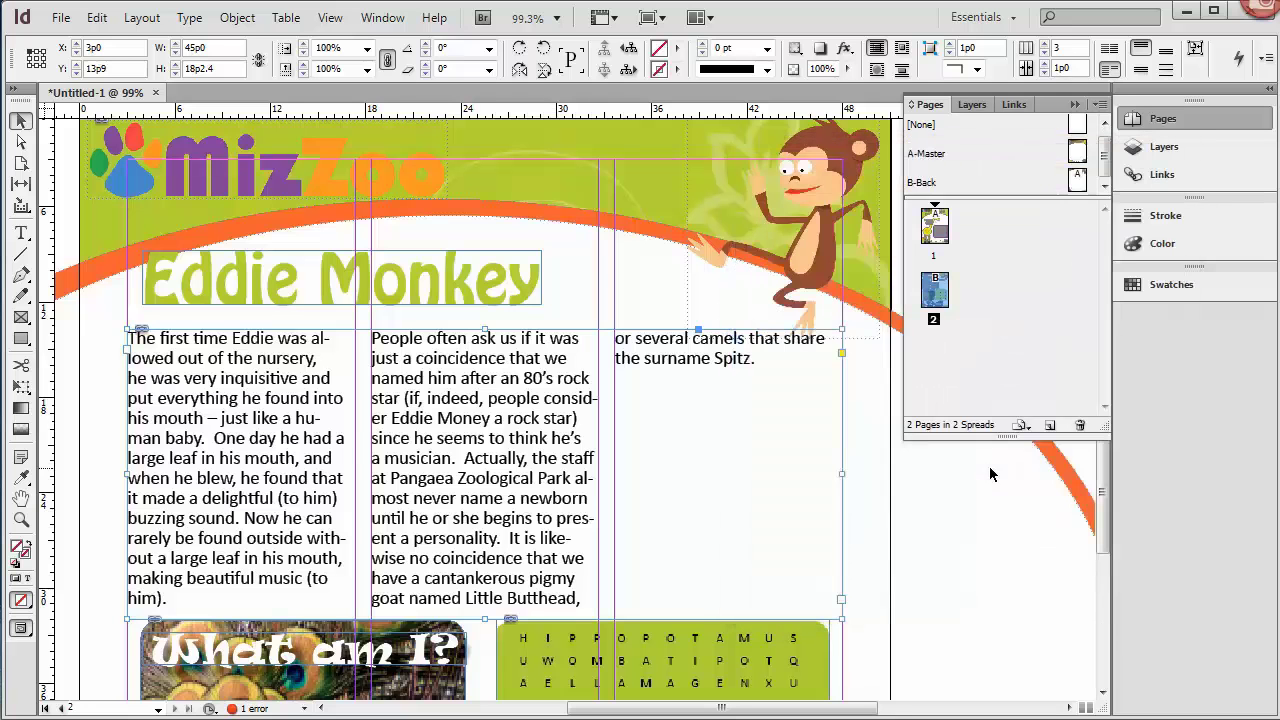
- Apply Justify with Last Line Aligned Left to all of the Eddie Monkey article text
double_click(476, 532)
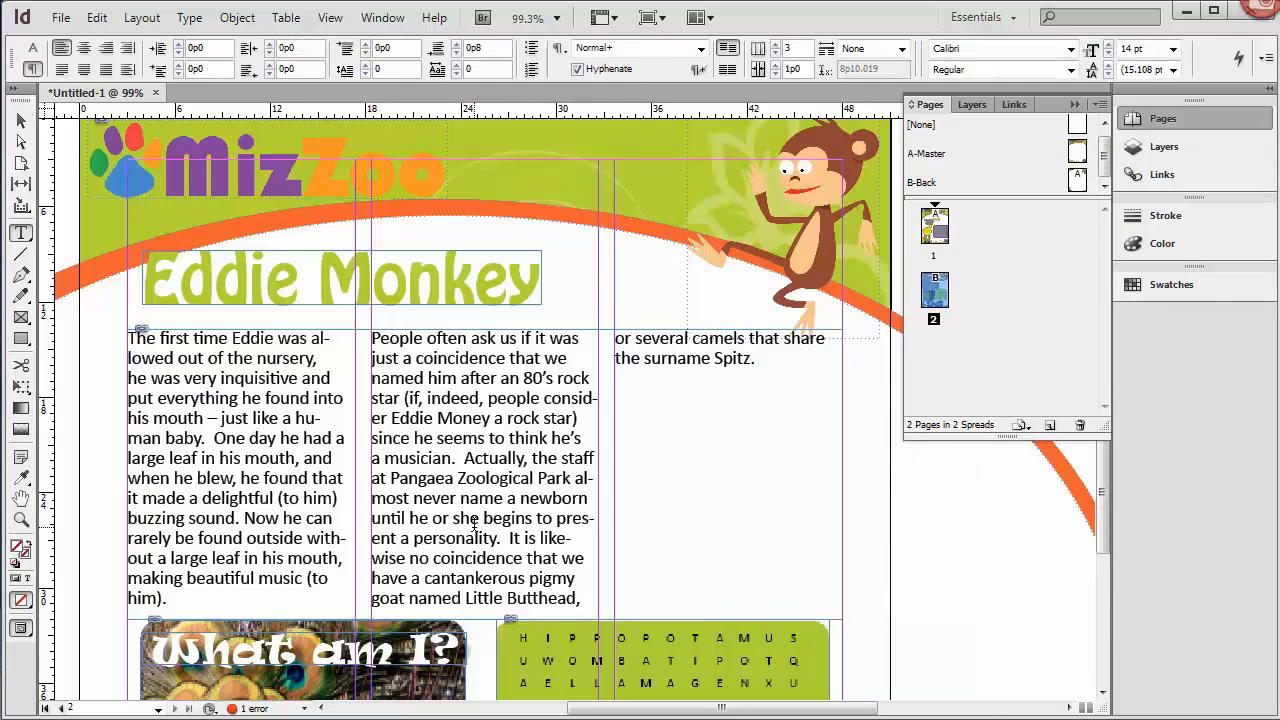
key(ctrl+a)
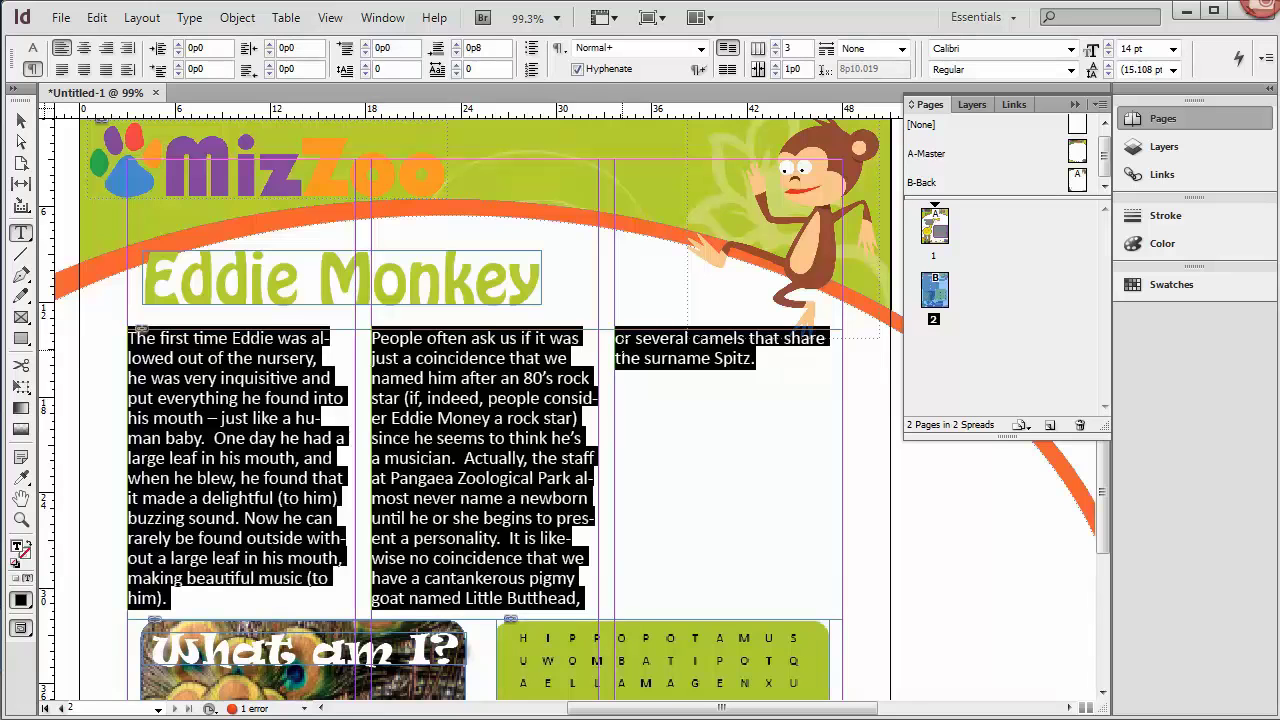
click(61, 70)
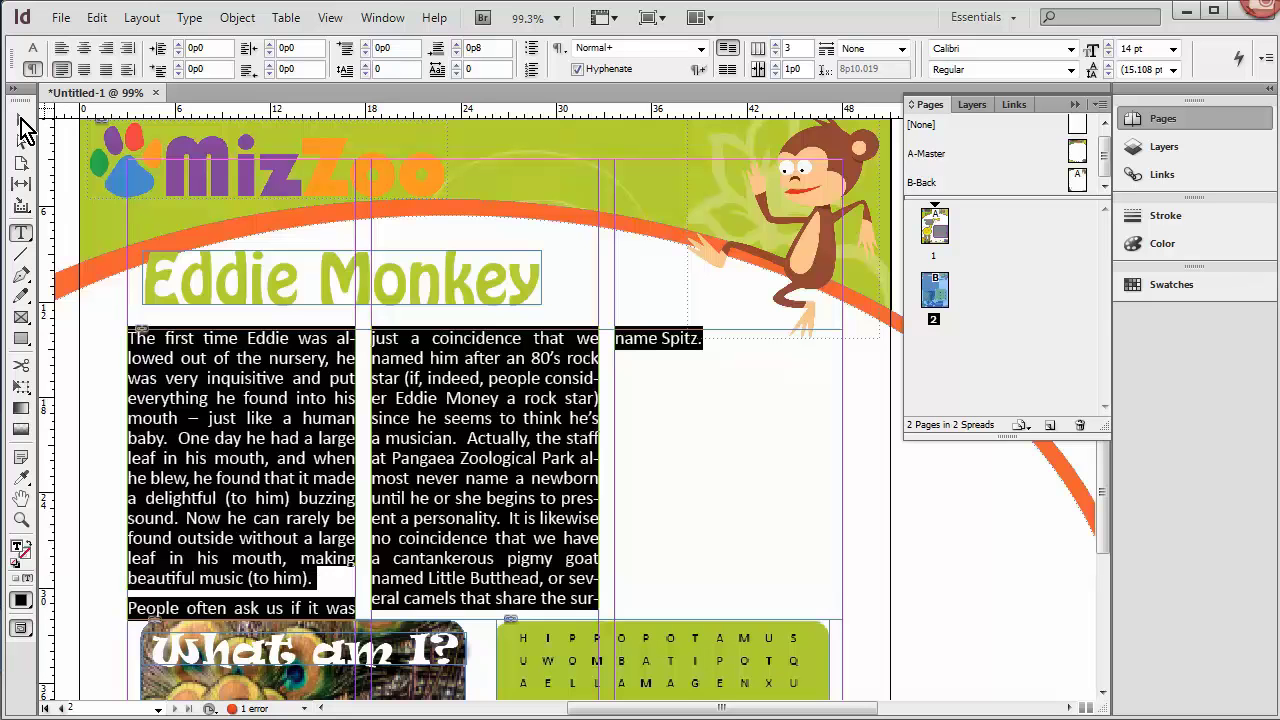
click(21, 122)
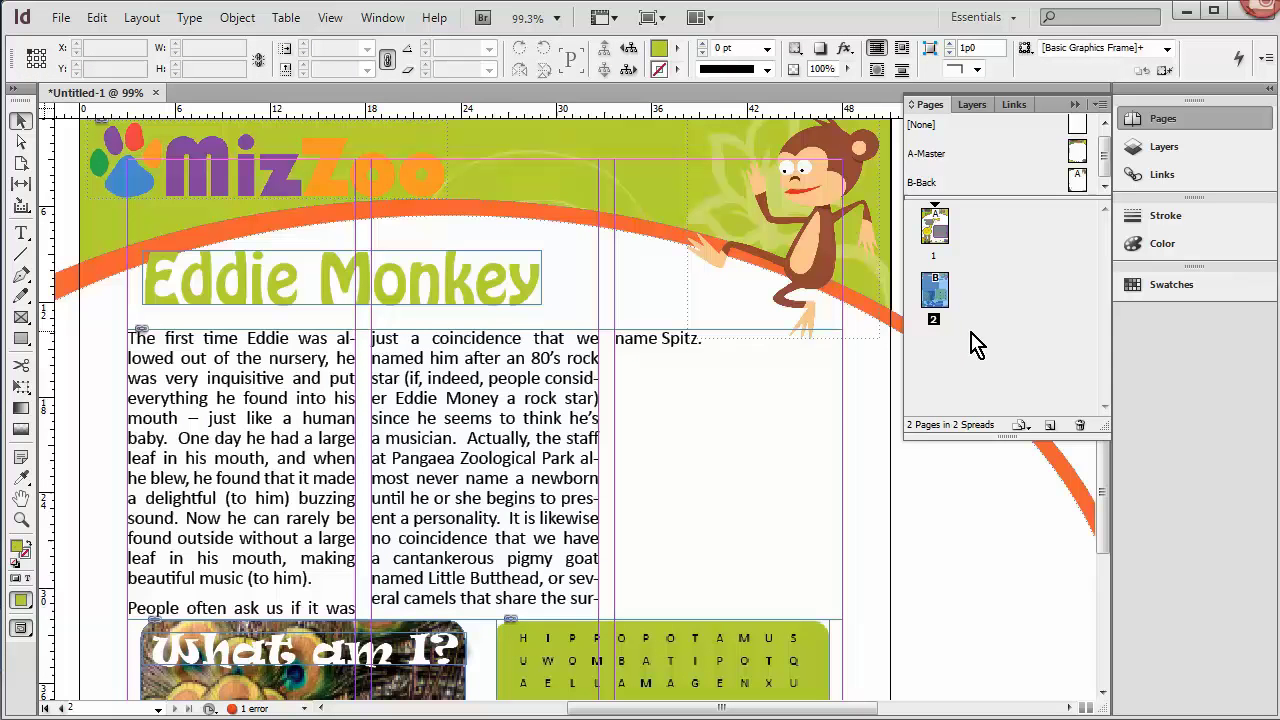